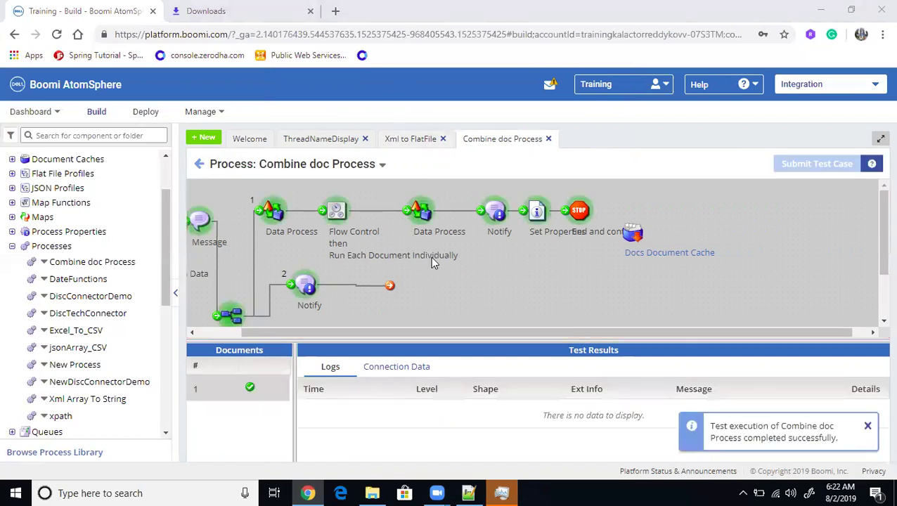
# Examine the combined XML message logged by the second branch's Notify shape, highlighting the Old and New batch documents
pyautogui.click(305, 285)
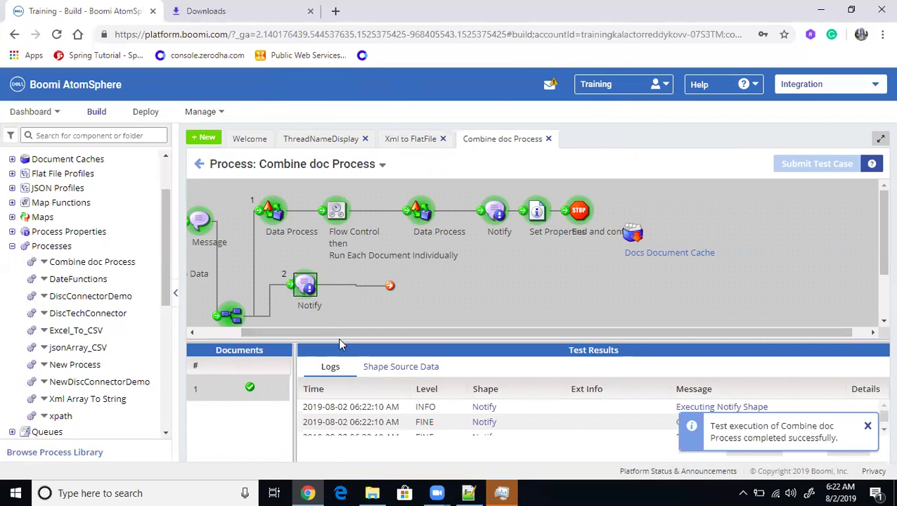
pyautogui.moveTo(339, 340); pyautogui.dragTo(342, 253)
pyautogui.click(727, 366)
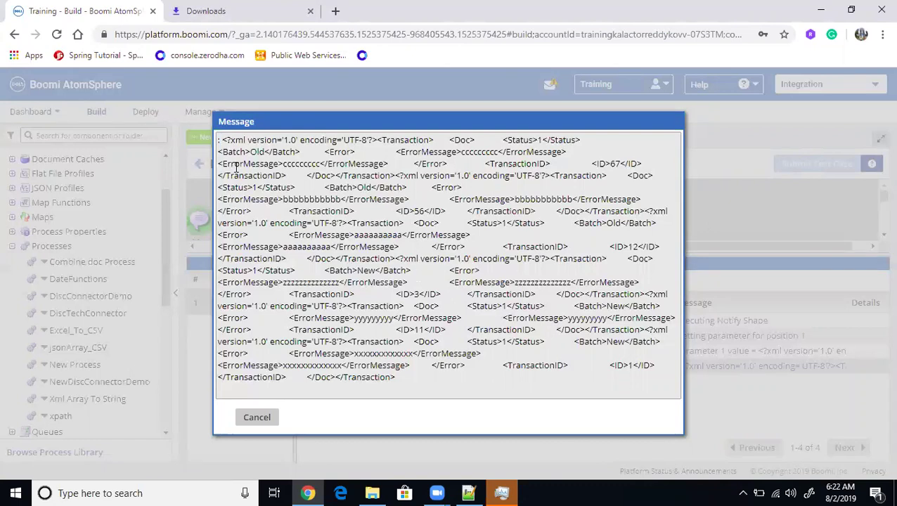
pyautogui.moveTo(222, 141); pyautogui.dragTo(403, 260)
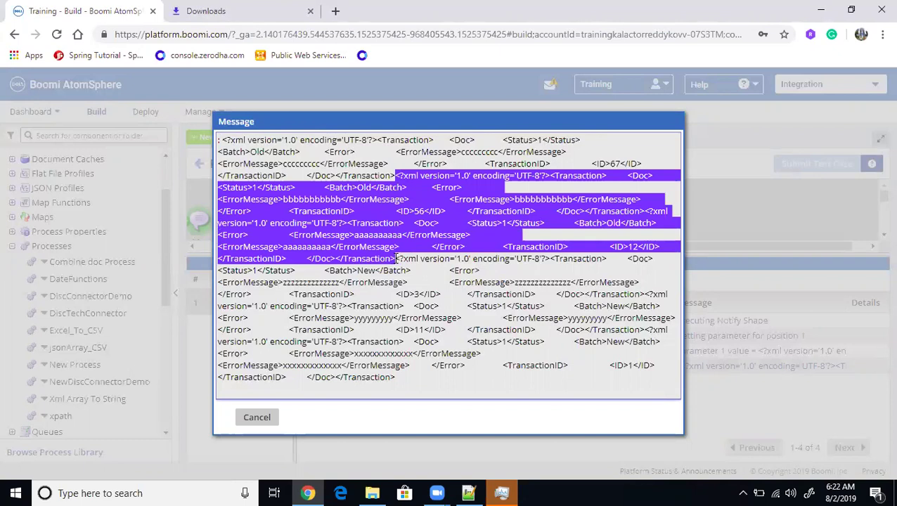
pyautogui.click(424, 261)
pyautogui.moveTo(396, 258); pyautogui.dragTo(431, 320)
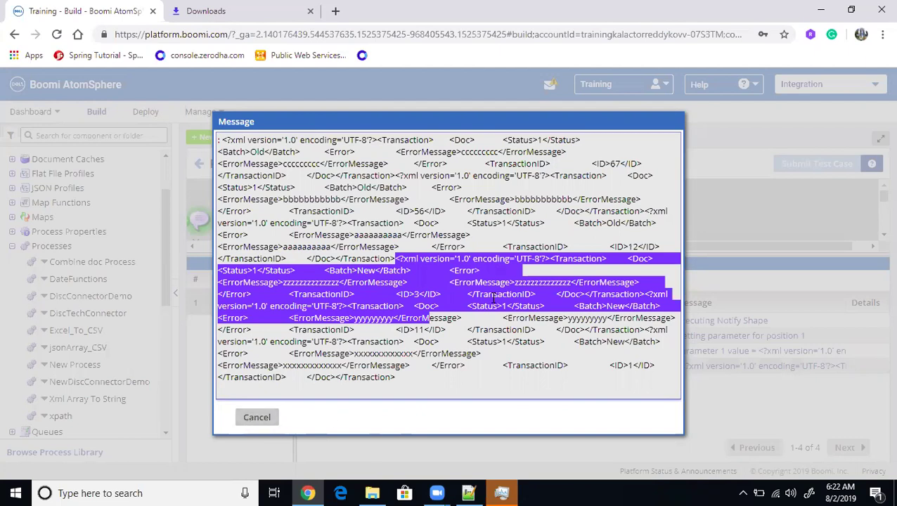
pyautogui.click(257, 421)
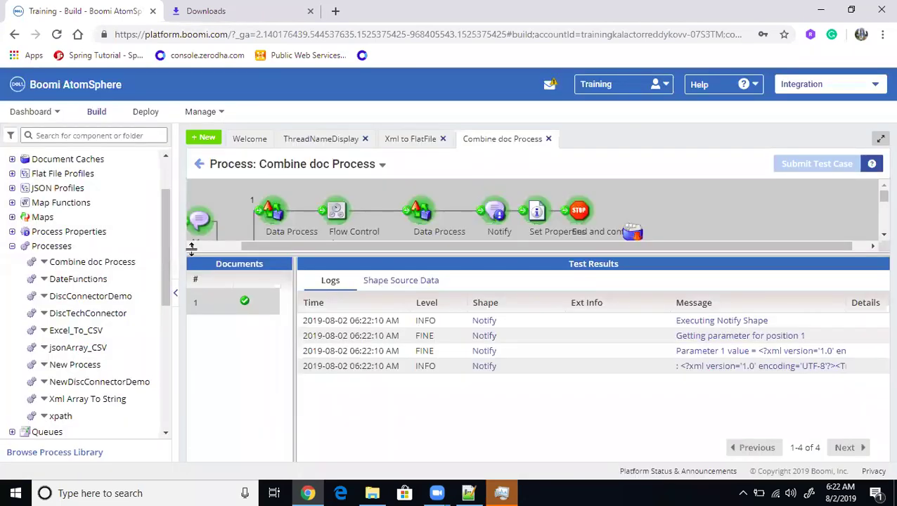
# Close the Combine doc Process, Xml to FlatFile and ThreadNameDisplay processes, discarding unsaved changes, and start creating a new process component
pyautogui.click(200, 164)
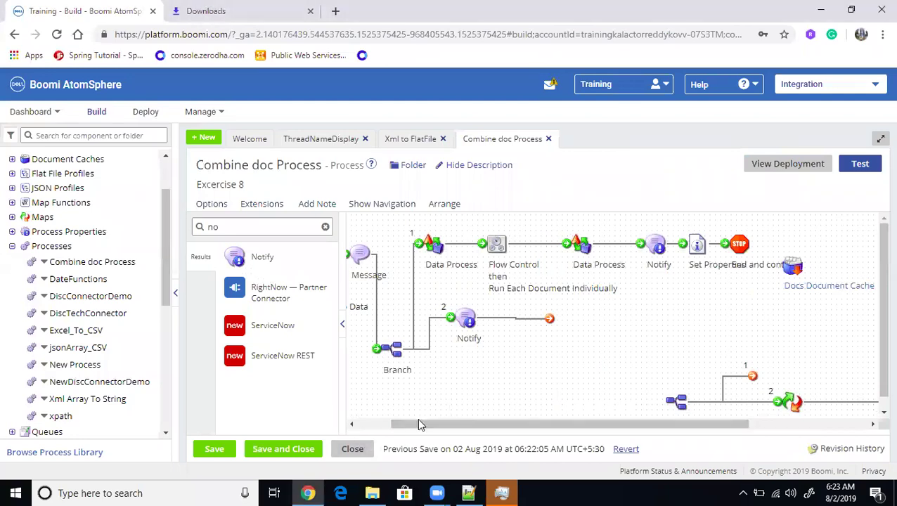
pyautogui.click(351, 450)
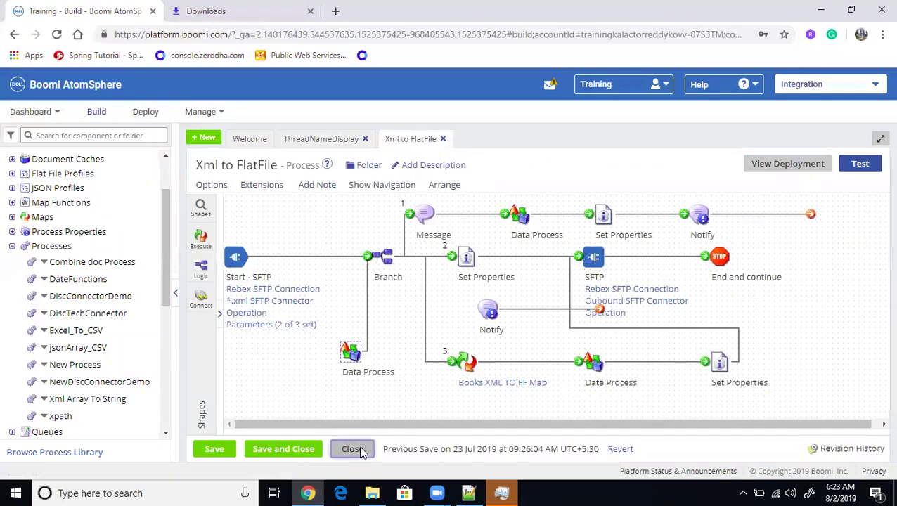
pyautogui.click(353, 449)
pyautogui.click(356, 148)
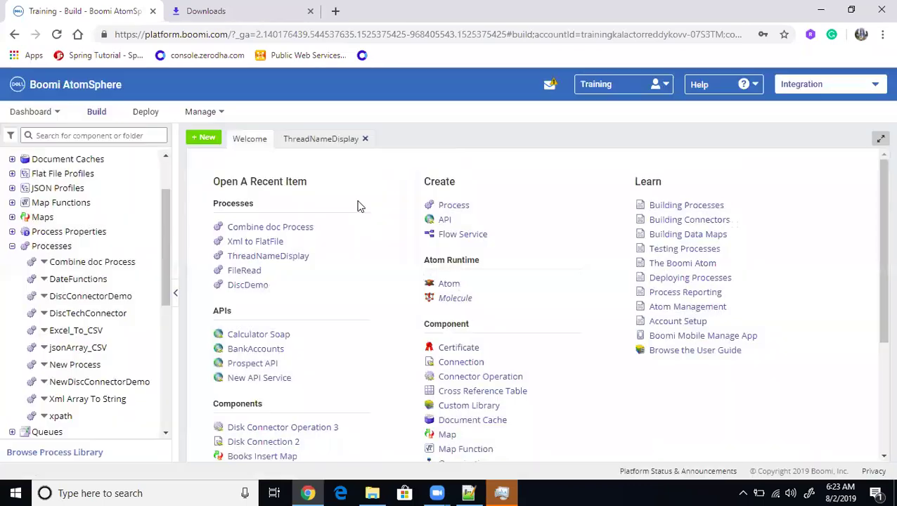
pyautogui.click(313, 144)
pyautogui.click(353, 450)
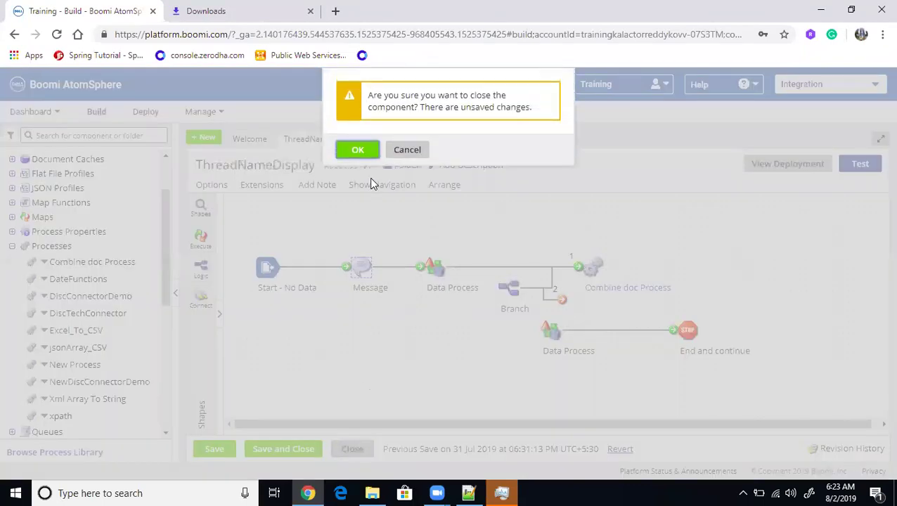
pyautogui.click(362, 150)
pyautogui.click(208, 137)
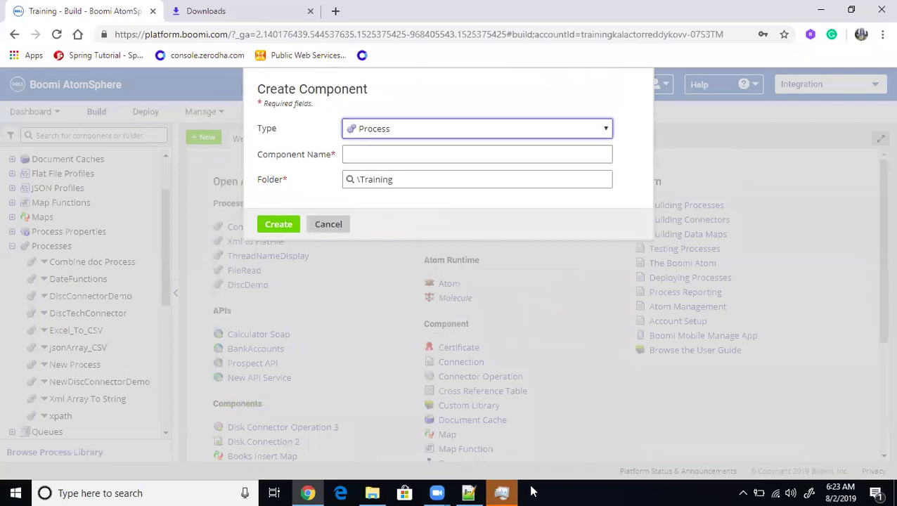
pyautogui.press('super+d')
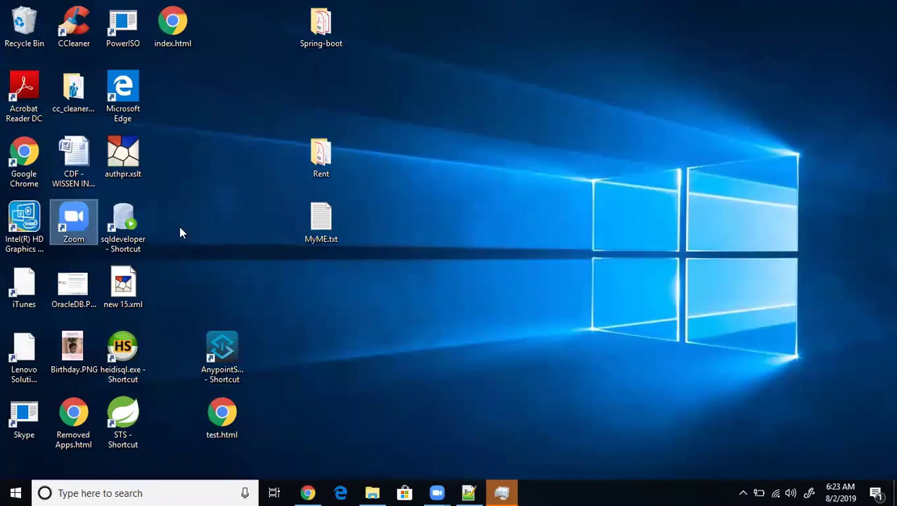
pyautogui.click(139, 414)
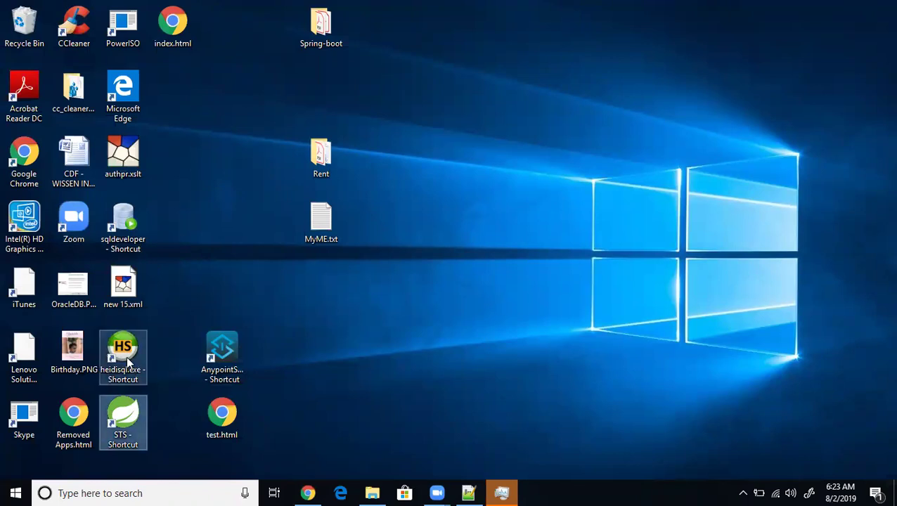
pyautogui.click(126, 356)
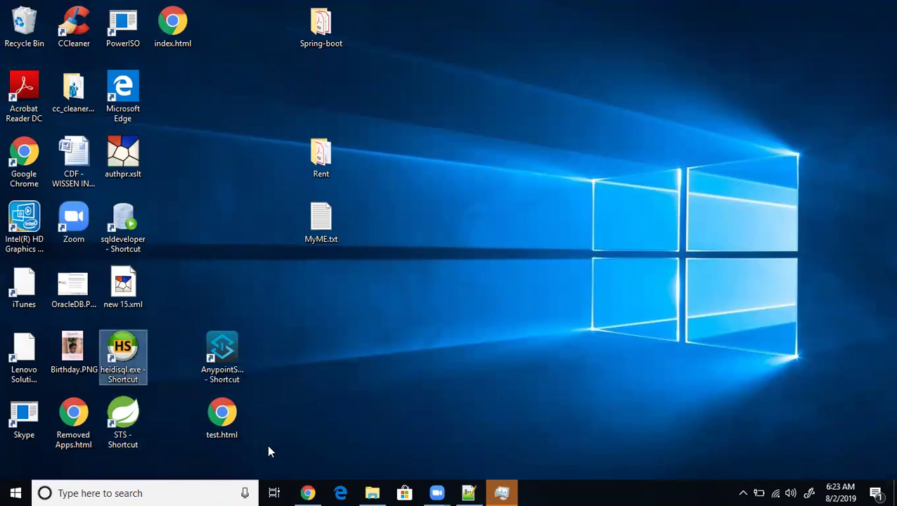
# Switch to File Explorer and open the bin folder inside mariadb-10.3.13-winx64 in Downloads
pyautogui.click(372, 493)
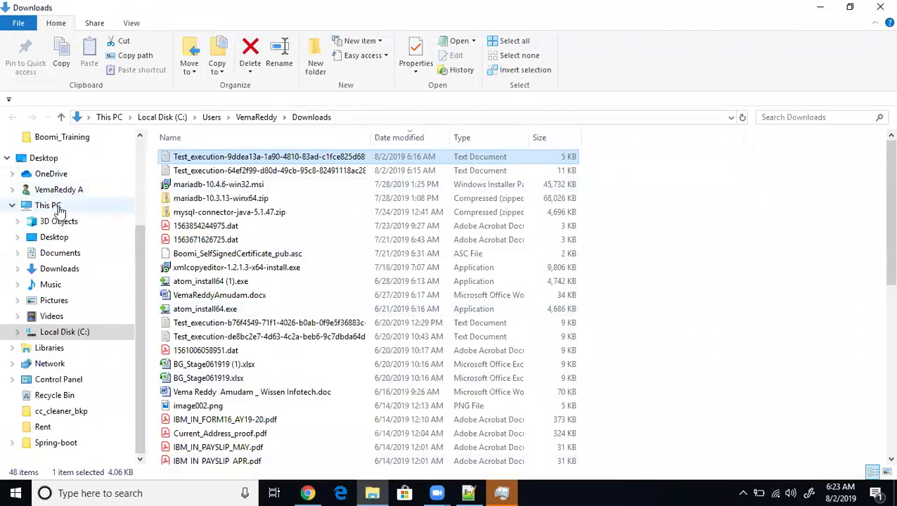
pyautogui.click(221, 200)
pyautogui.write('ma')
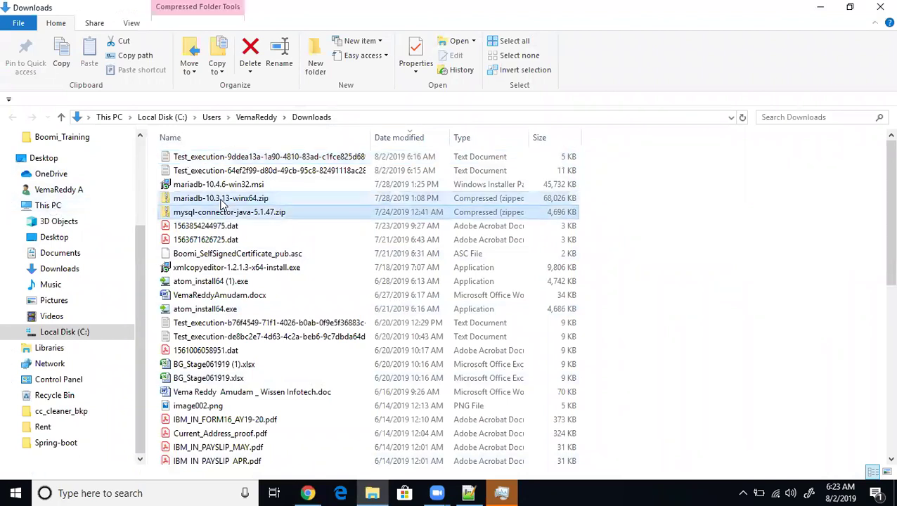
pyautogui.press('Return')
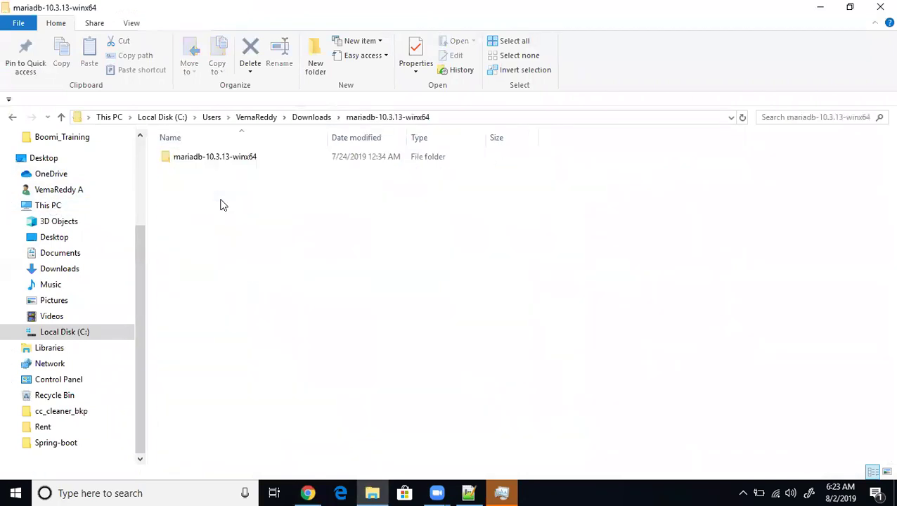
pyautogui.doubleClick(215, 159)
pyautogui.doubleClick(215, 159)
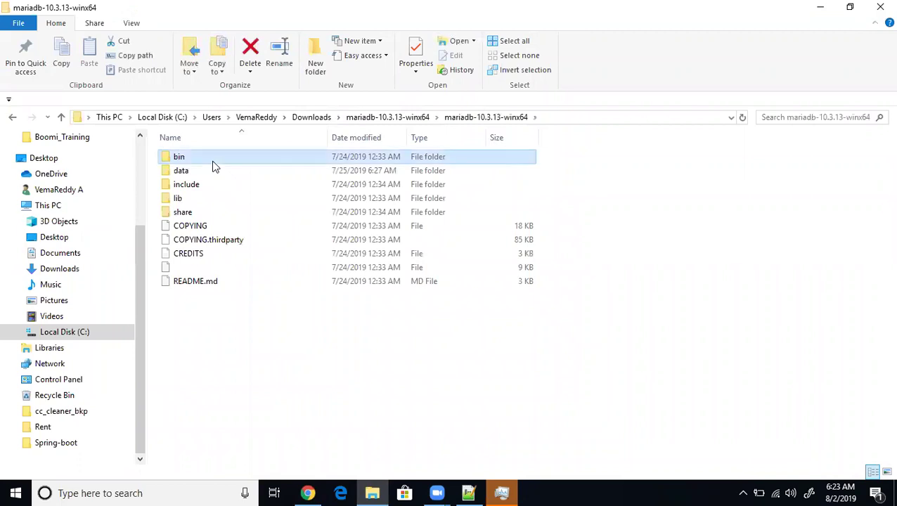
pyautogui.click(588, 120)
pyautogui.press('BackSpace')
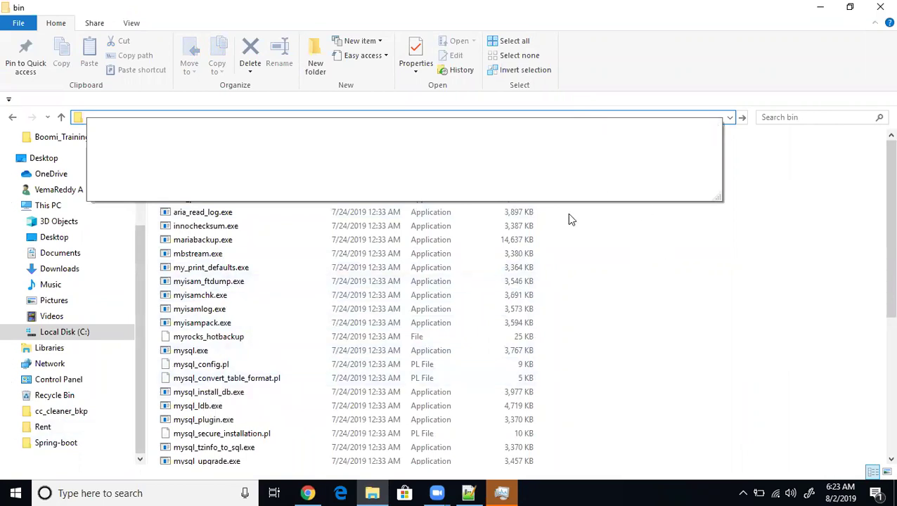
pyautogui.click(796, 227)
pyautogui.click(595, 118)
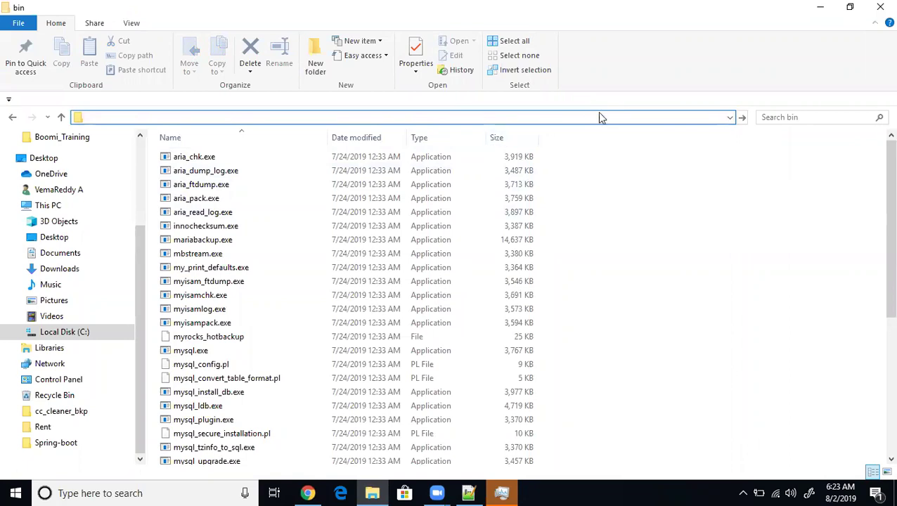
pyautogui.click(628, 121)
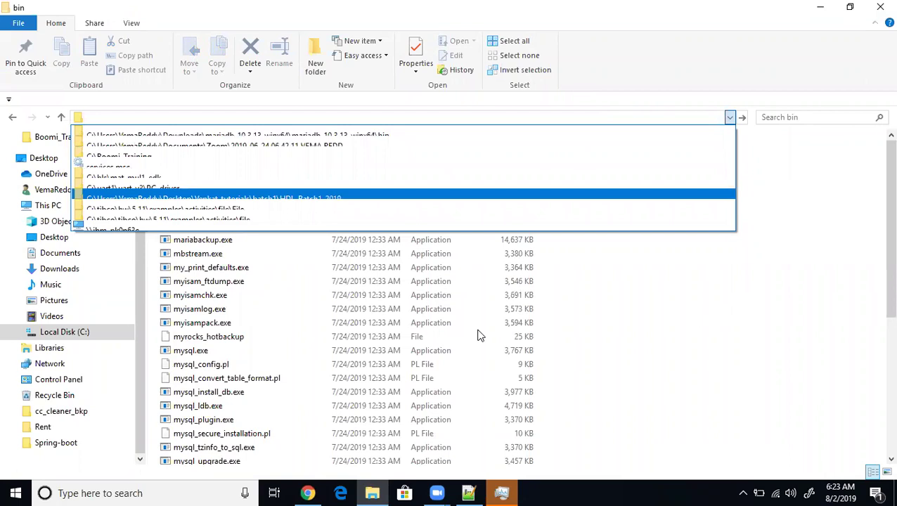
pyautogui.press('Escape')
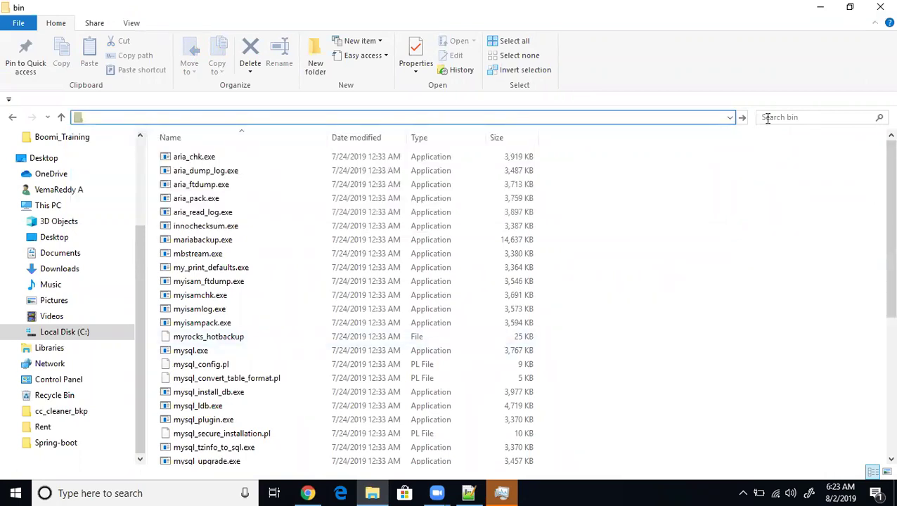
pyautogui.click(205, 242)
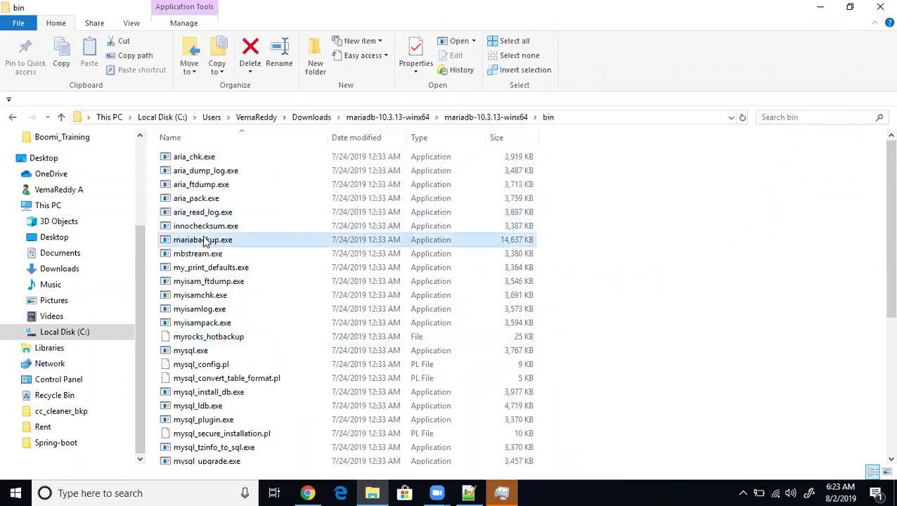
pyautogui.click(614, 124)
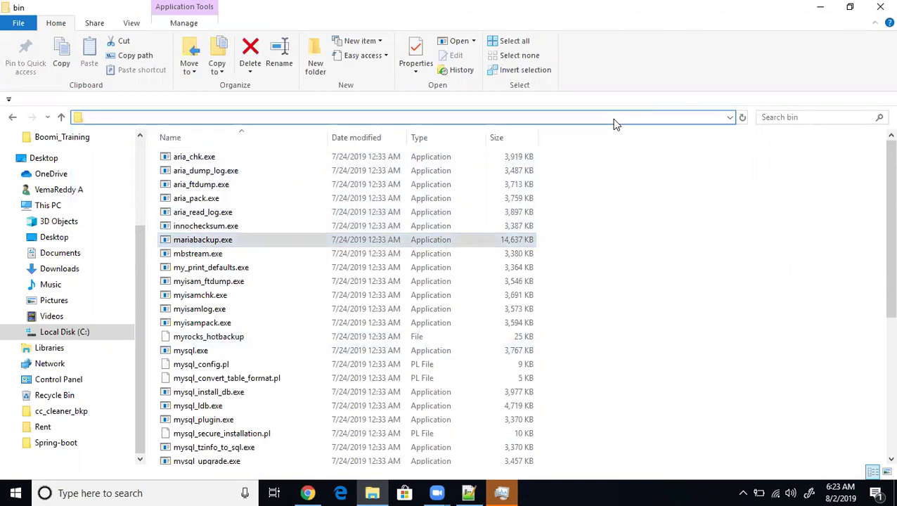
# Launch a Command Prompt, maximize its window and close it again
pyautogui.click(168, 492)
pyautogui.write('cmd')
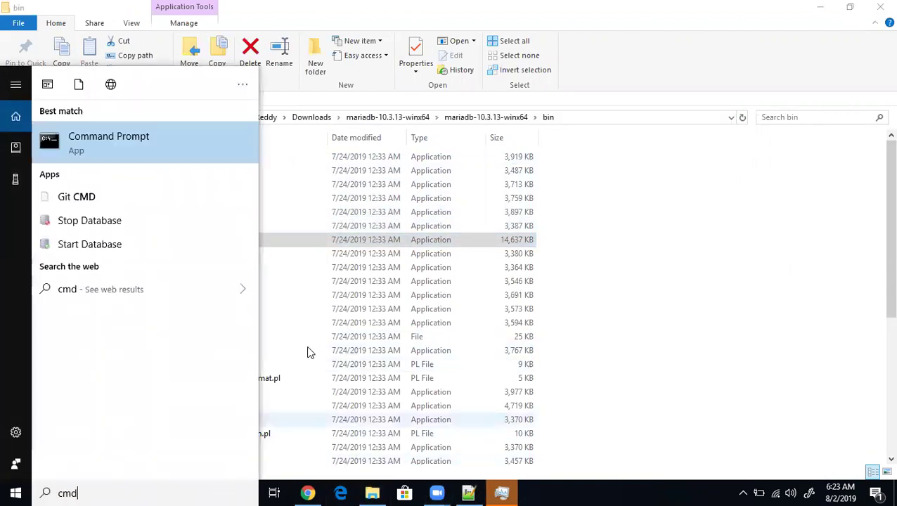
pyautogui.click(149, 132)
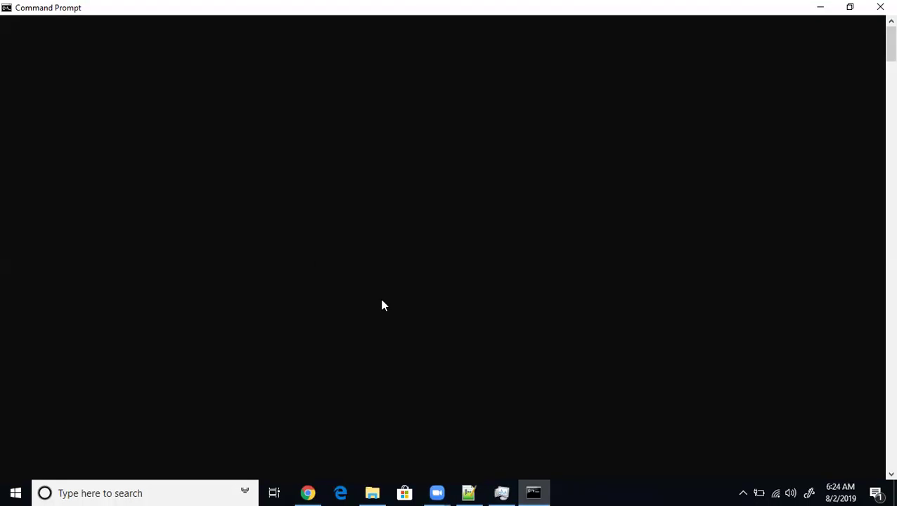
pyautogui.press('super+Down')
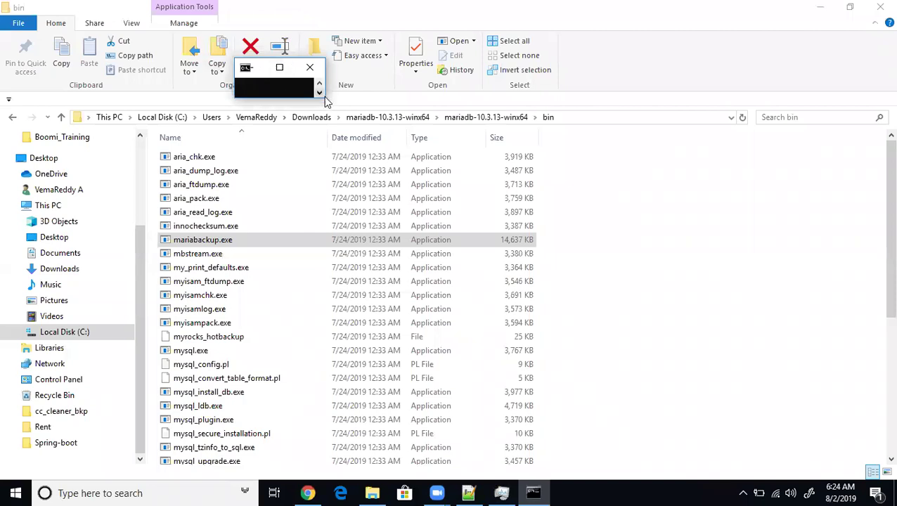
pyautogui.click(279, 68)
pyautogui.click(490, 227)
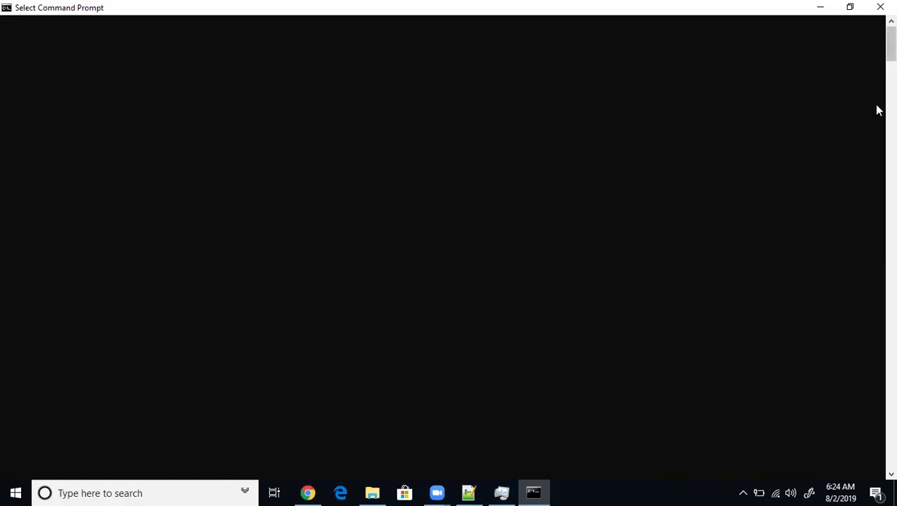
pyautogui.press('Escape')
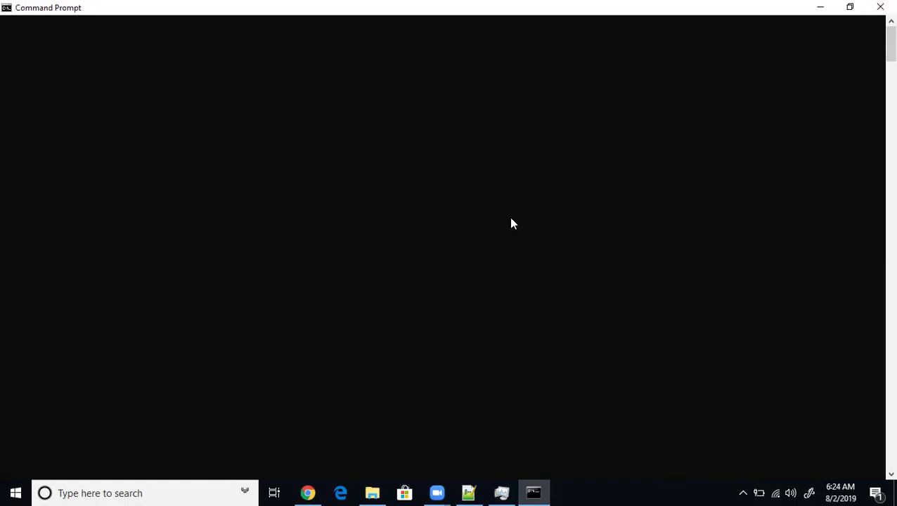
pyautogui.click(880, 7)
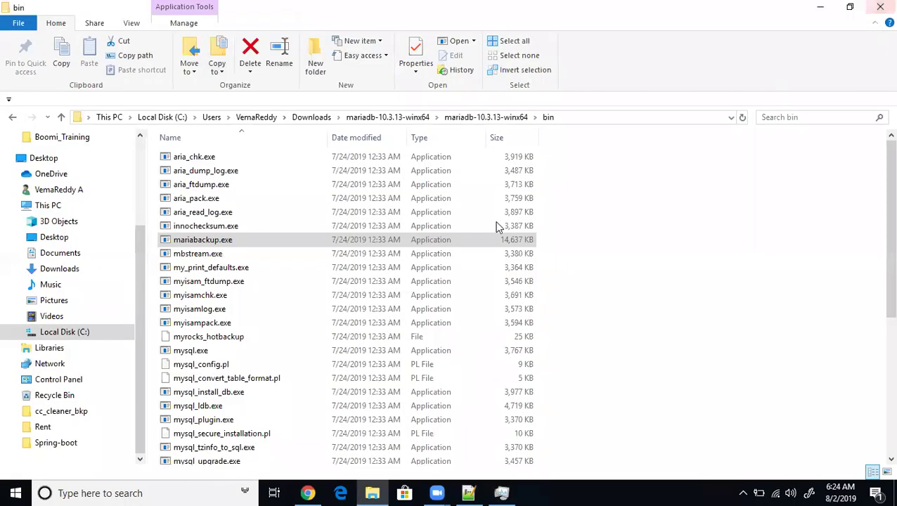
# Try working in a fresh maximized Command Prompt session, and close it
pyautogui.click(15, 492)
pyautogui.write('cmd')
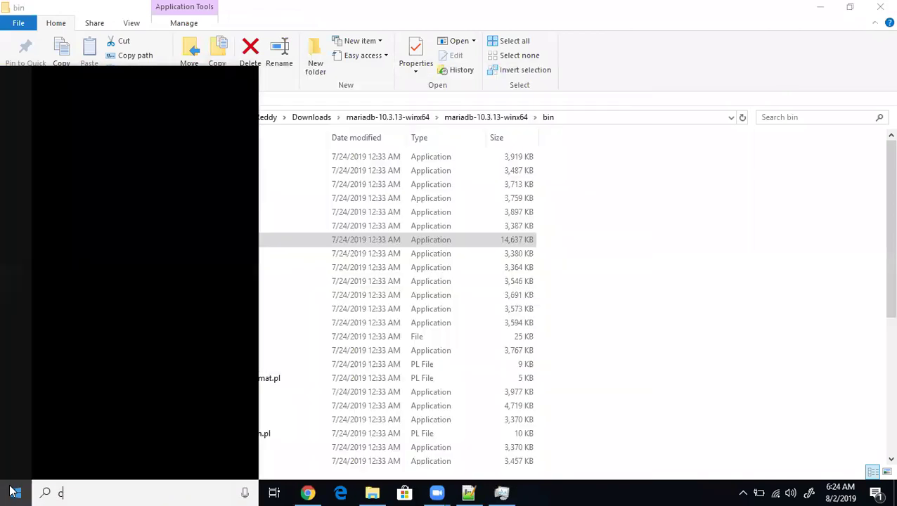
pyautogui.click(132, 137)
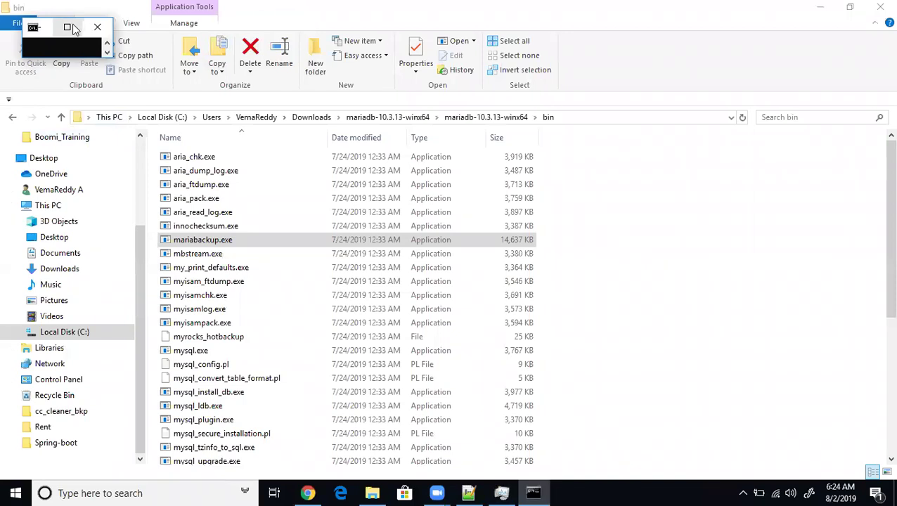
pyautogui.click(70, 28)
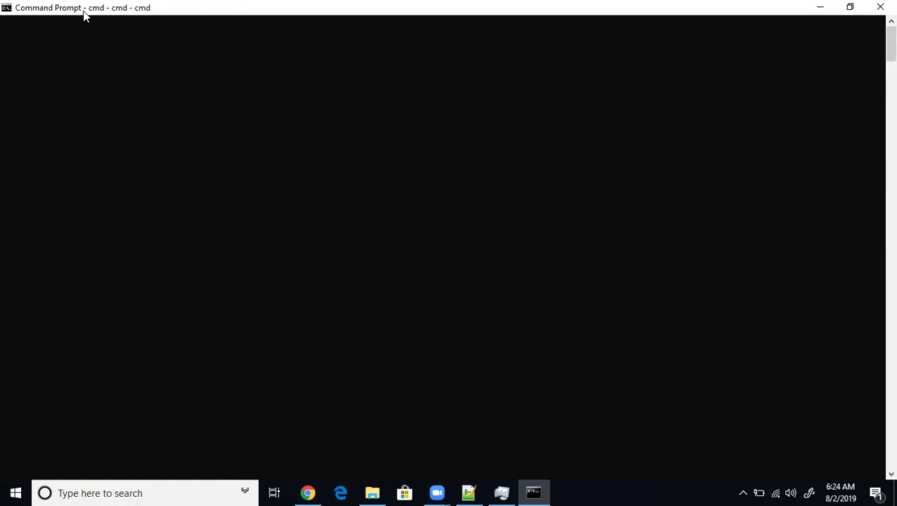
pyautogui.hotkey('alt', 'F4')
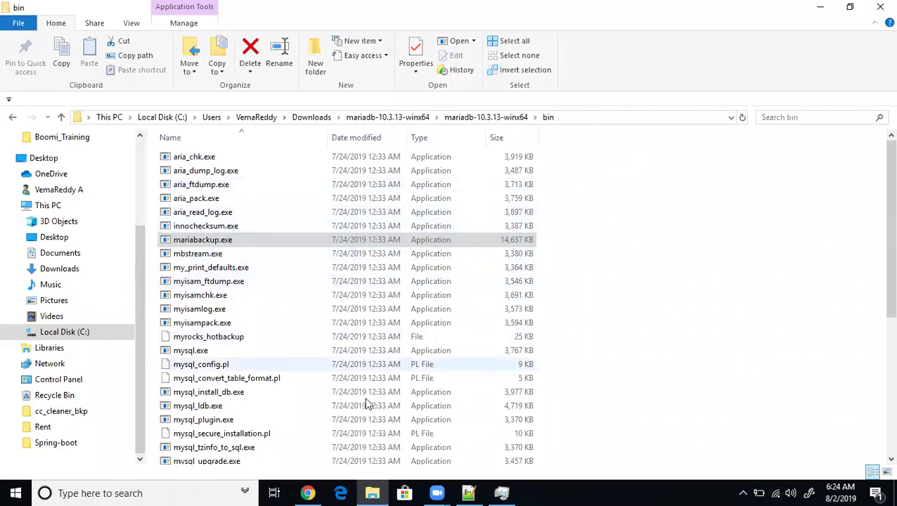
# Bring up Task Manager, look through its menus, and close it along with the File Explorer window showing the bin folder
pyautogui.click(509, 493)
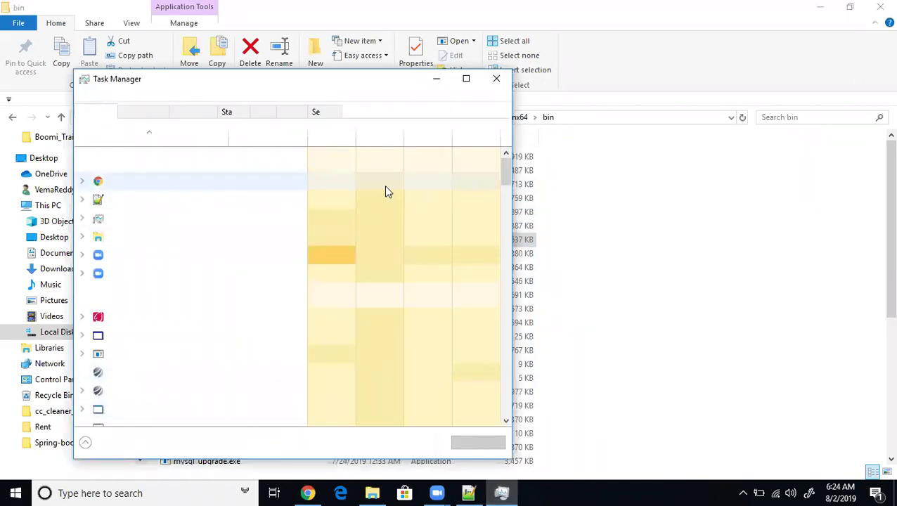
pyautogui.click(142, 97)
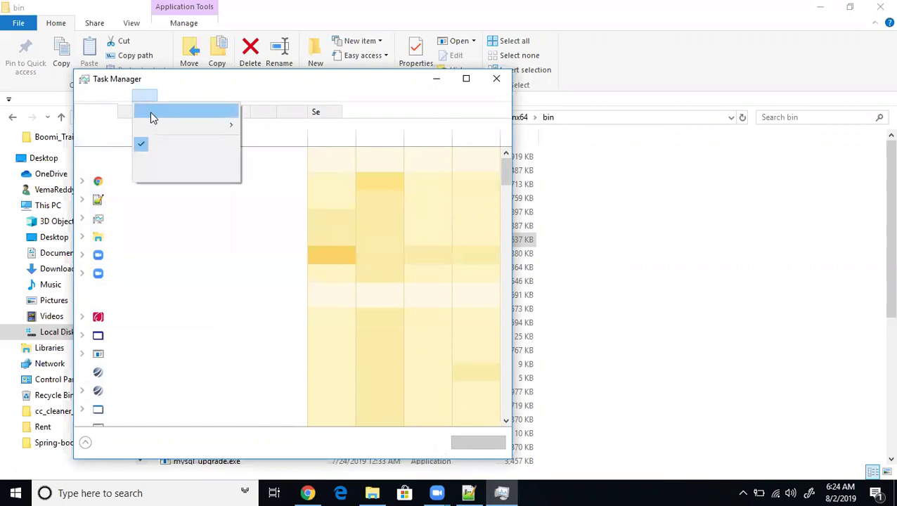
pyautogui.moveTo(127, 104)
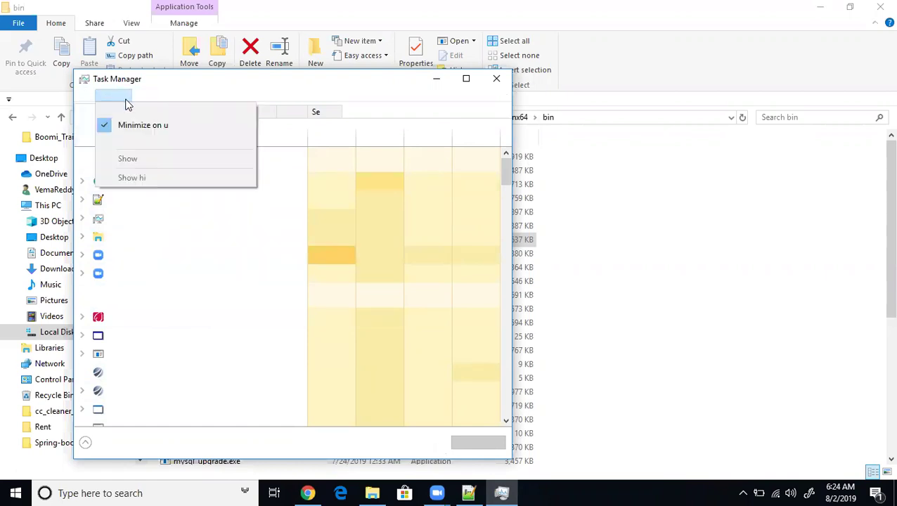
pyautogui.click(495, 78)
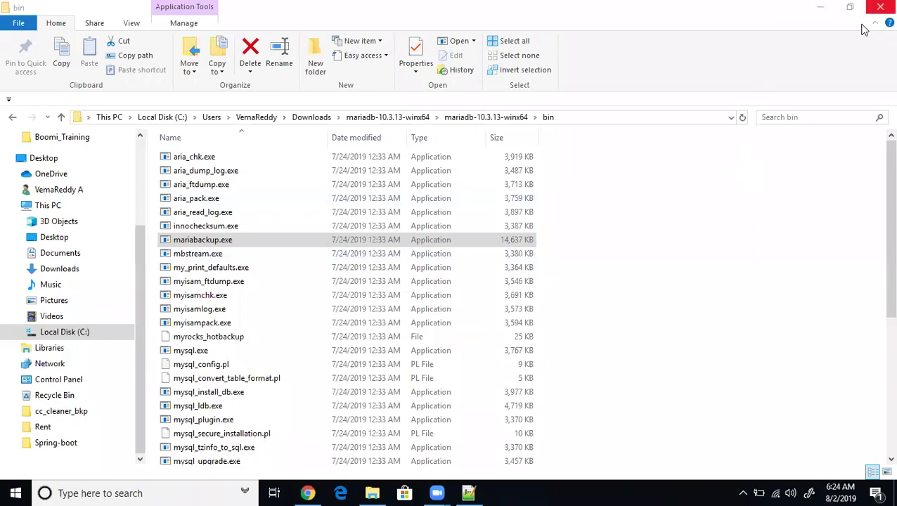
pyautogui.click(879, 8)
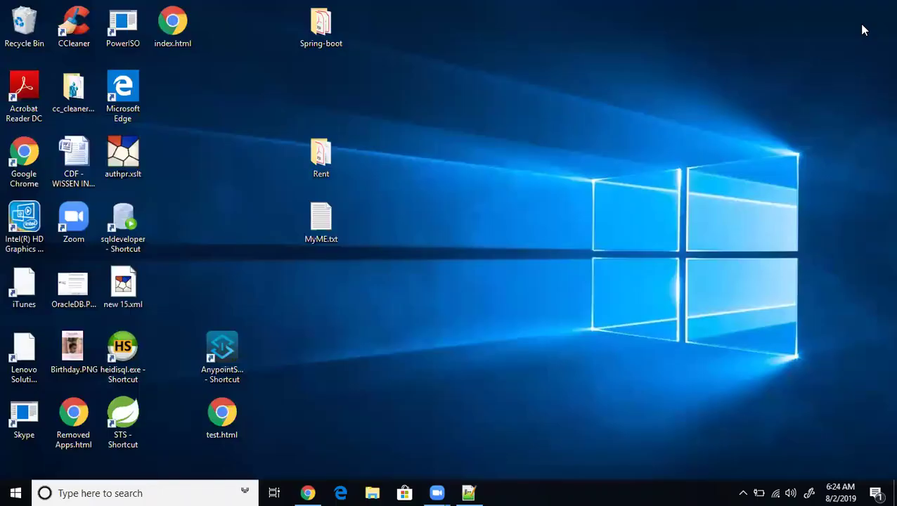
pyautogui.rightClick(469, 208)
pyautogui.click(513, 250)
pyautogui.rightClick(552, 153)
pyautogui.click(589, 193)
pyautogui.click(135, 348)
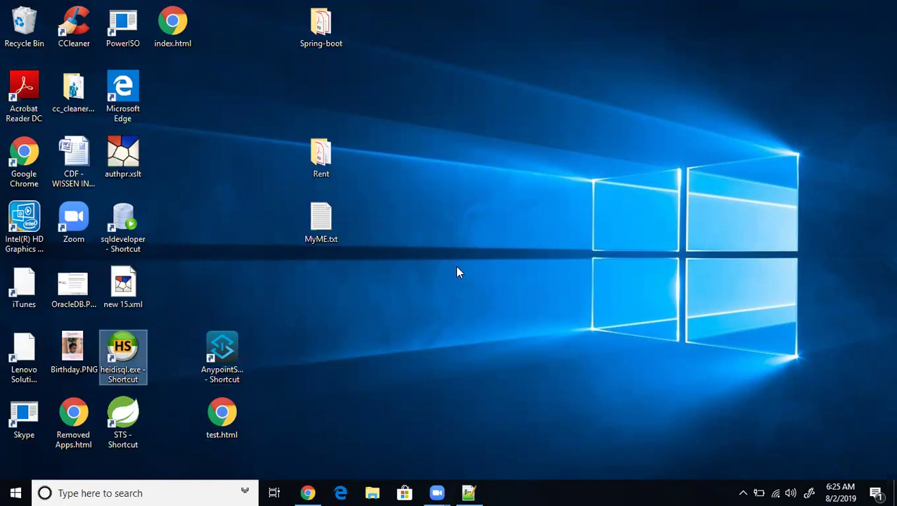
pyautogui.rightClick(570, 199)
pyautogui.click(607, 239)
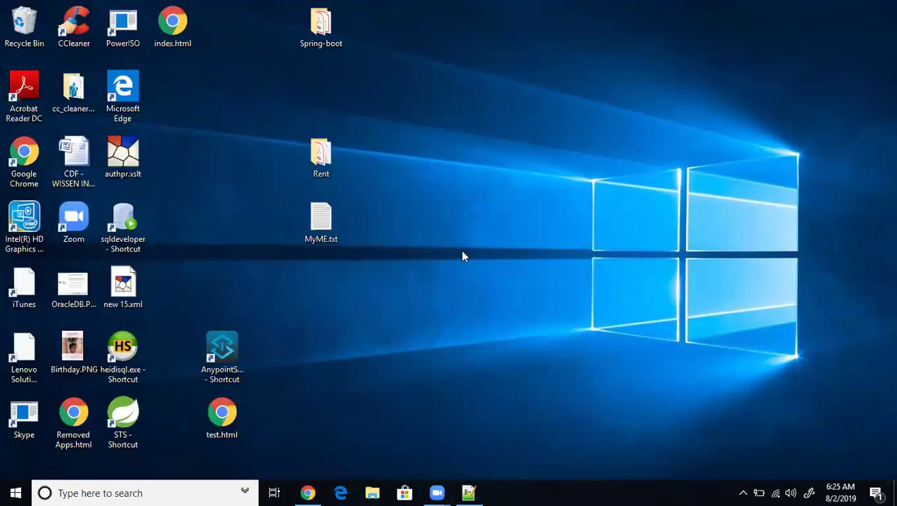
pyautogui.click(131, 348)
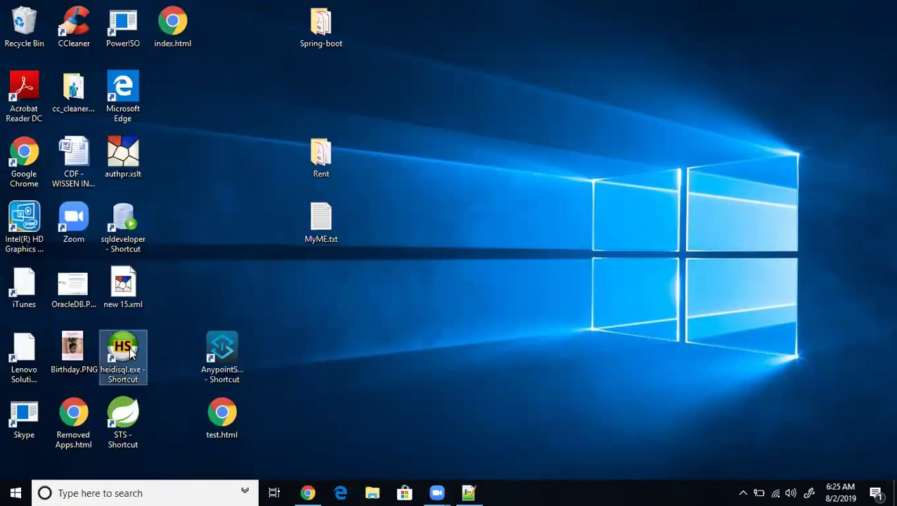
pyautogui.rightClick(213, 113)
pyautogui.click(246, 152)
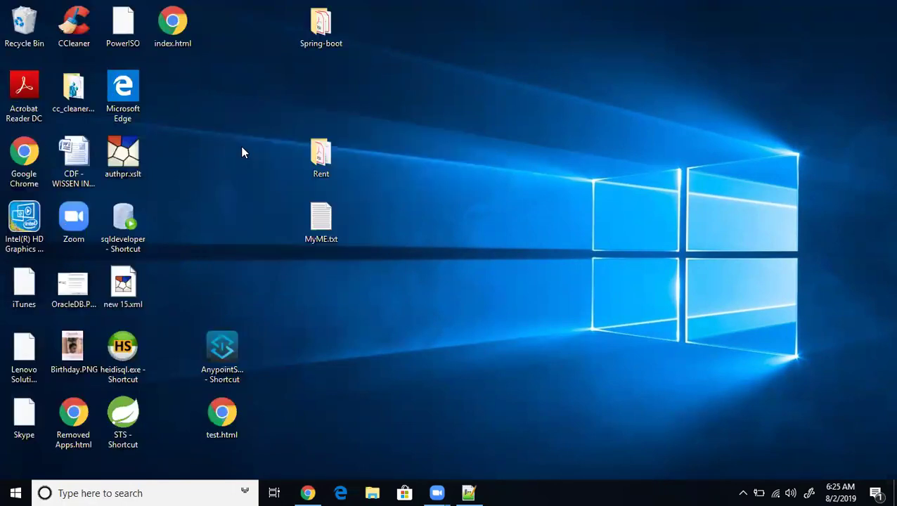
pyautogui.click(311, 493)
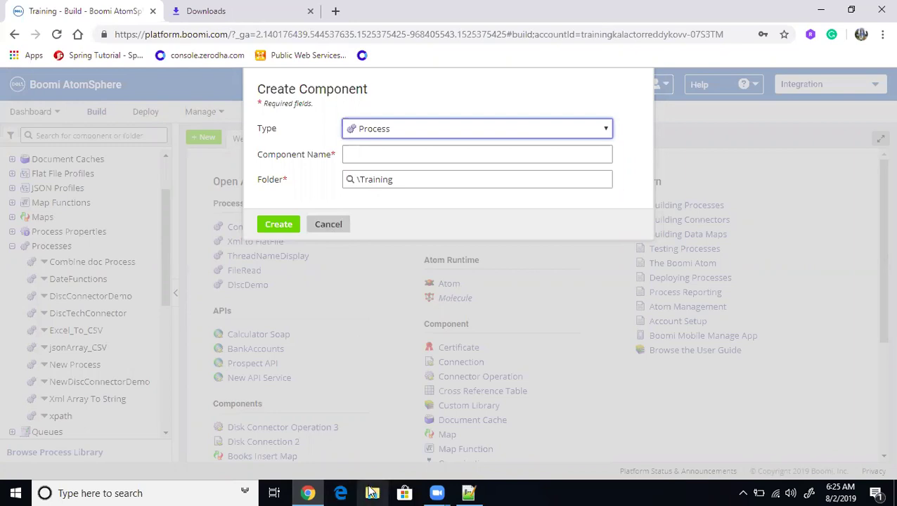
# Open the Downloads folder in a new File Explorer window and widen its Name column to show full file names
pyautogui.click(371, 493)
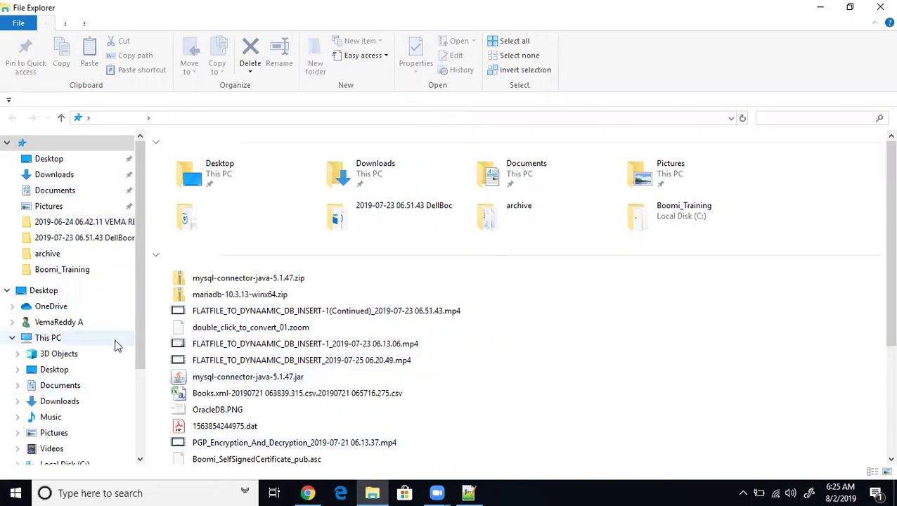
pyautogui.click(61, 177)
pyautogui.click(213, 283)
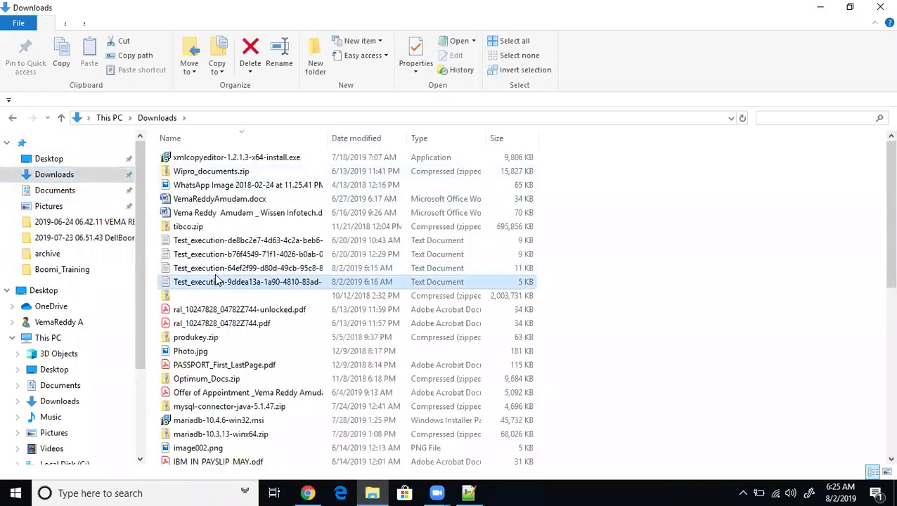
pyautogui.doubleClick(217, 296)
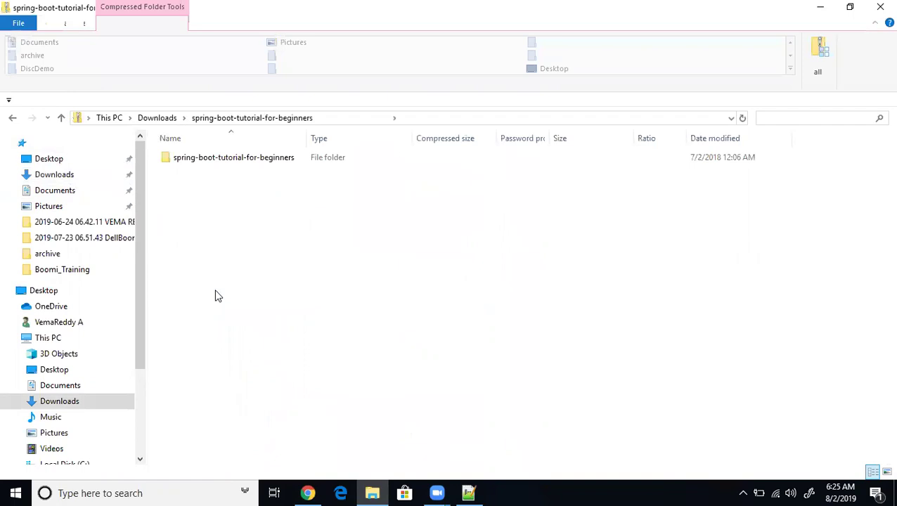
pyautogui.click(166, 118)
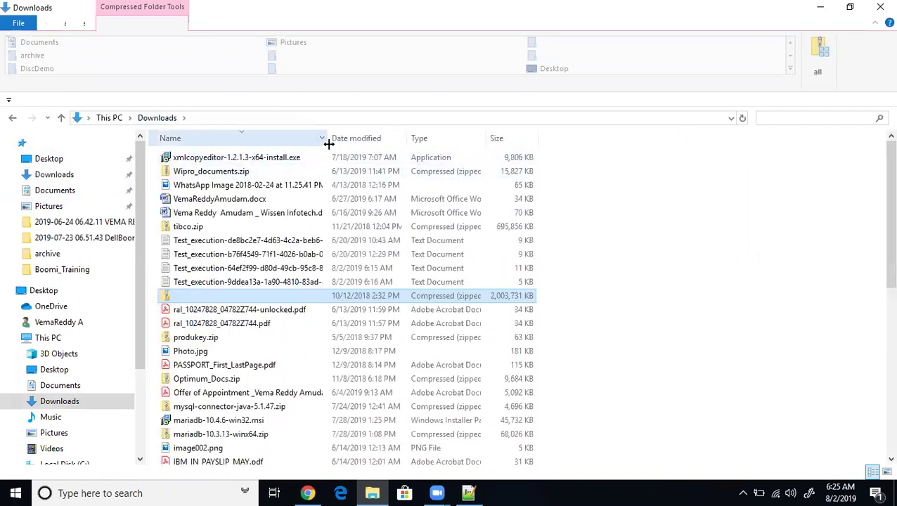
pyautogui.moveTo(328, 142); pyautogui.dragTo(441, 144)
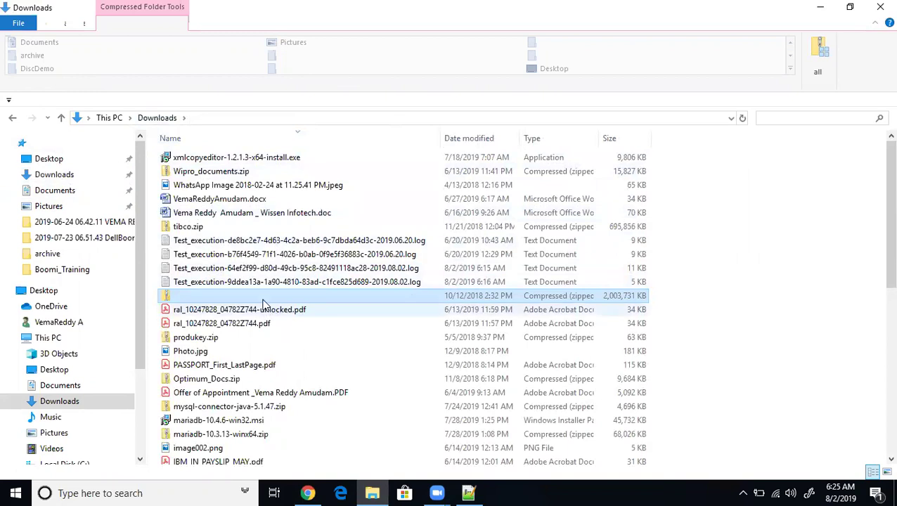
# Find the mariadb-10.3.13-winx64 folder in Downloads and open the folder of the same name inside it
pyautogui.write('ma')
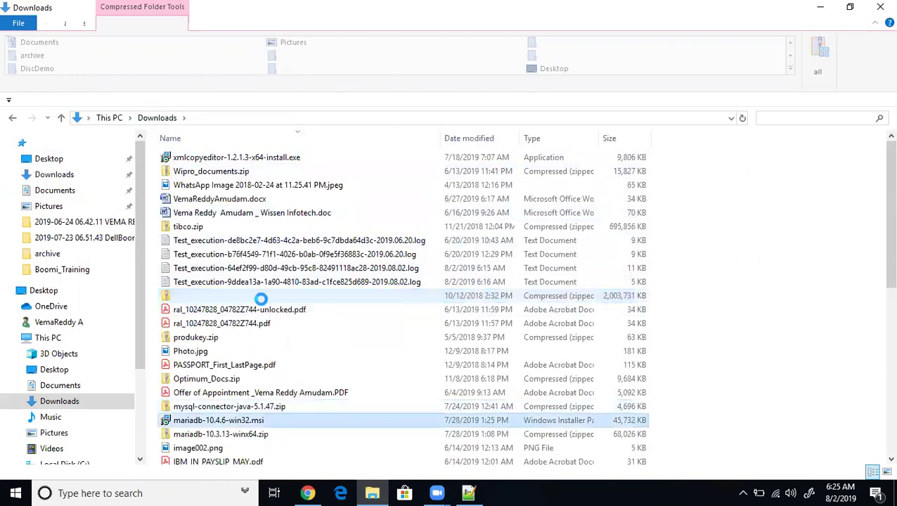
pyautogui.press('Down')
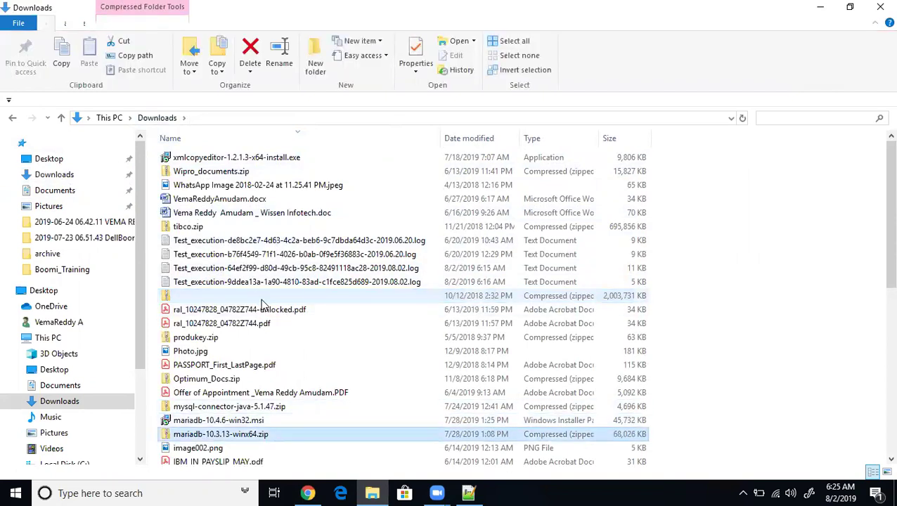
pyautogui.write('ma')
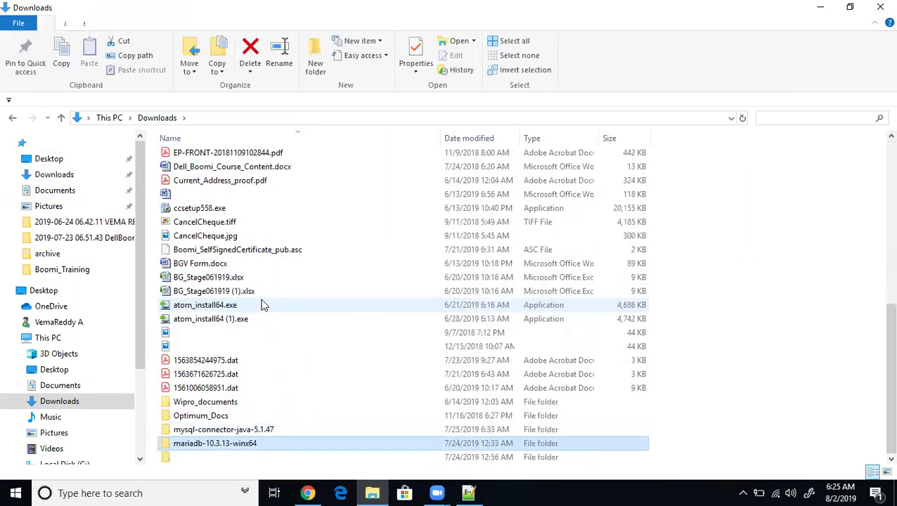
pyautogui.press('Return')
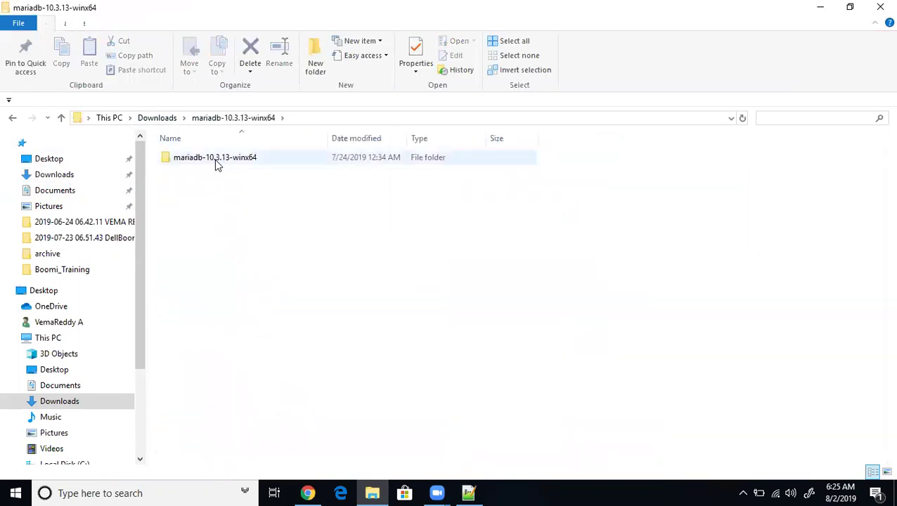
pyautogui.doubleClick(214, 159)
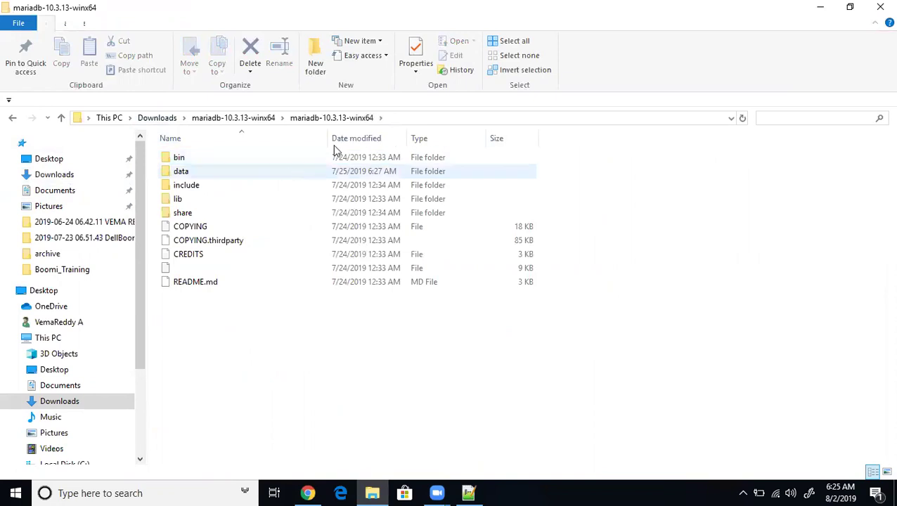
# Try working in a maximized Command Prompt launched from the inner mariadb-10.3.13-winx64 folder, and close it
pyautogui.click(440, 119)
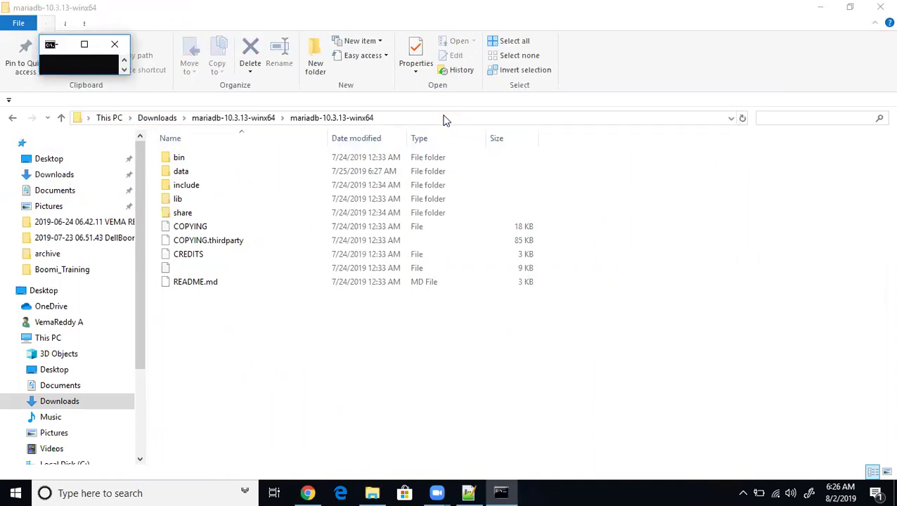
pyautogui.click(84, 45)
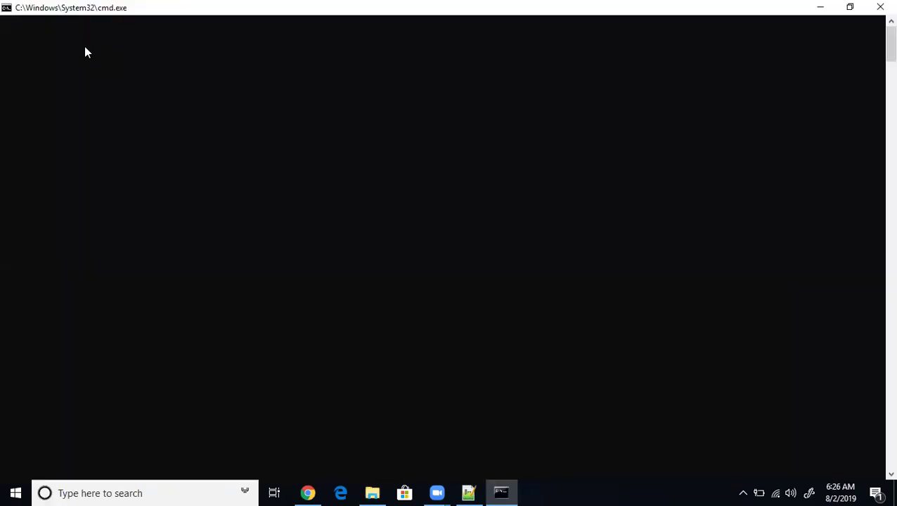
pyautogui.moveTo(888, 40); pyautogui.dragTo(878, 465)
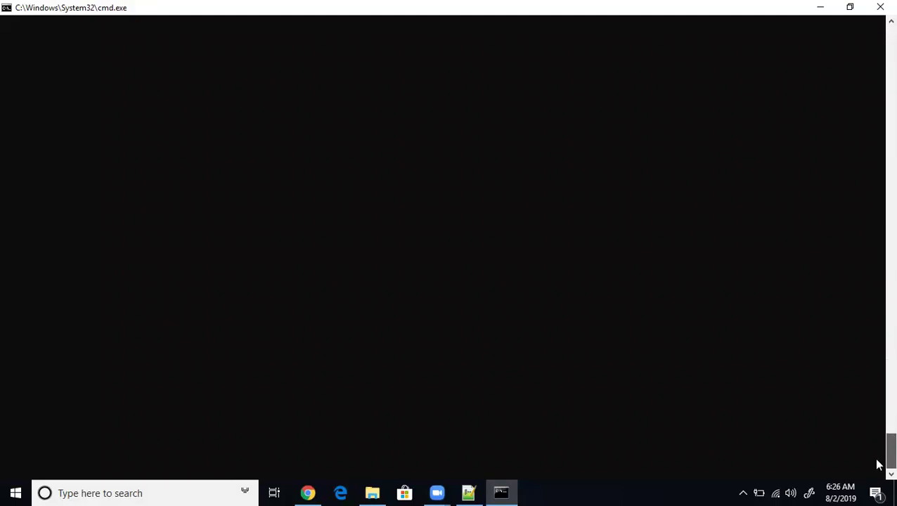
pyautogui.click(880, 8)
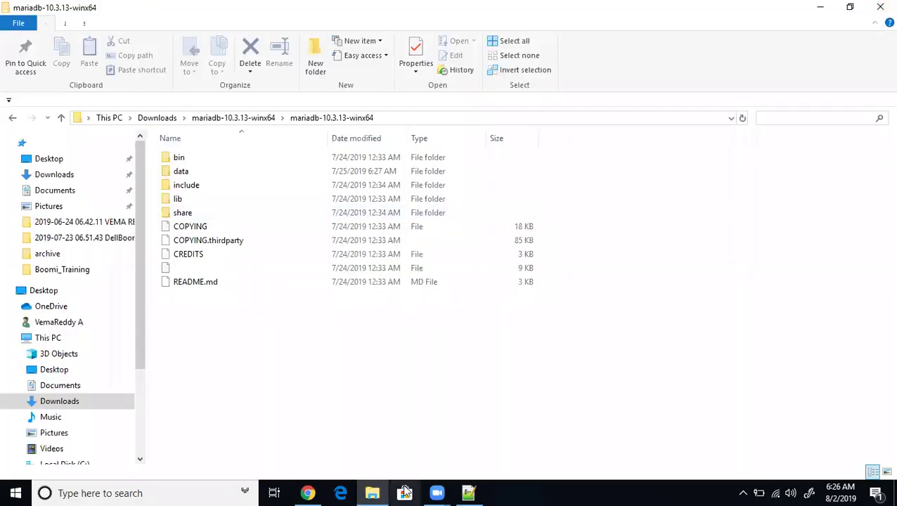
# Switch to Boomi AtomSphere in Chrome, dismiss the pending component form, and create a Process named queryBooks in the \Training\Demo folder
pyautogui.click(310, 493)
pyautogui.click(328, 227)
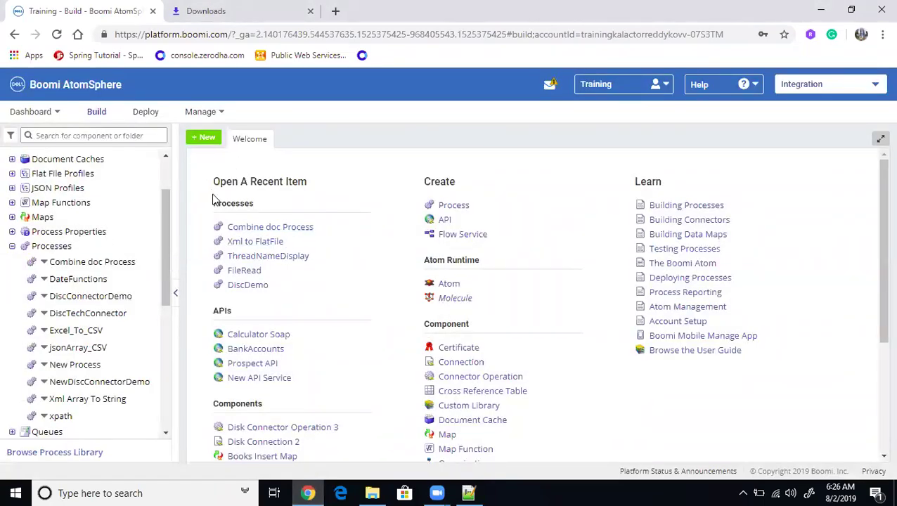
pyautogui.click(206, 138)
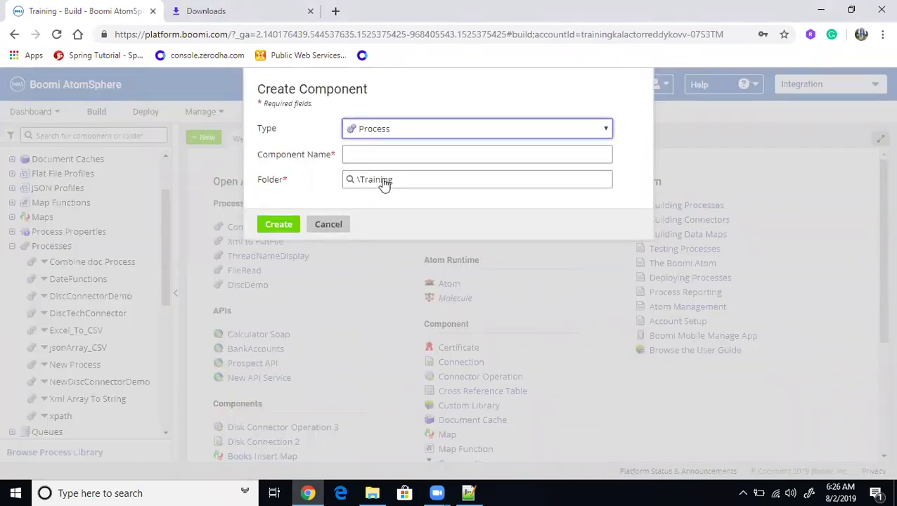
pyautogui.click(408, 157)
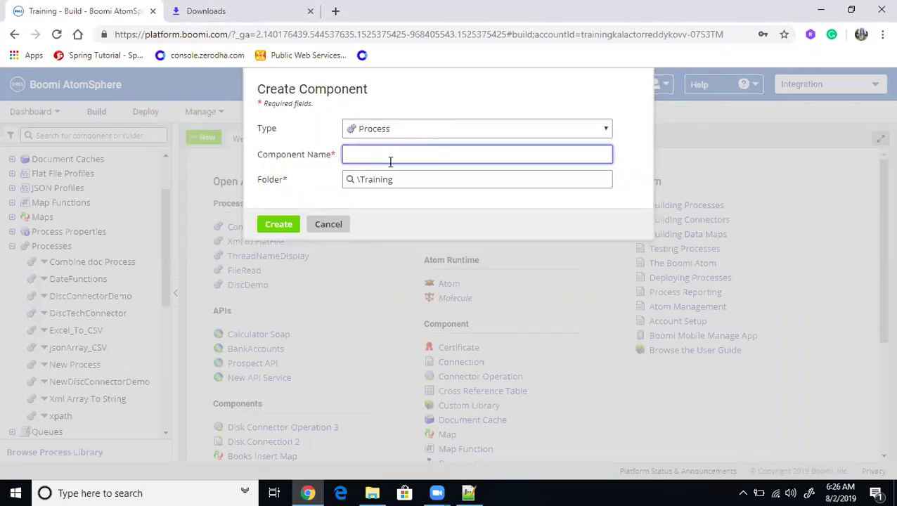
pyautogui.write('query_Books')
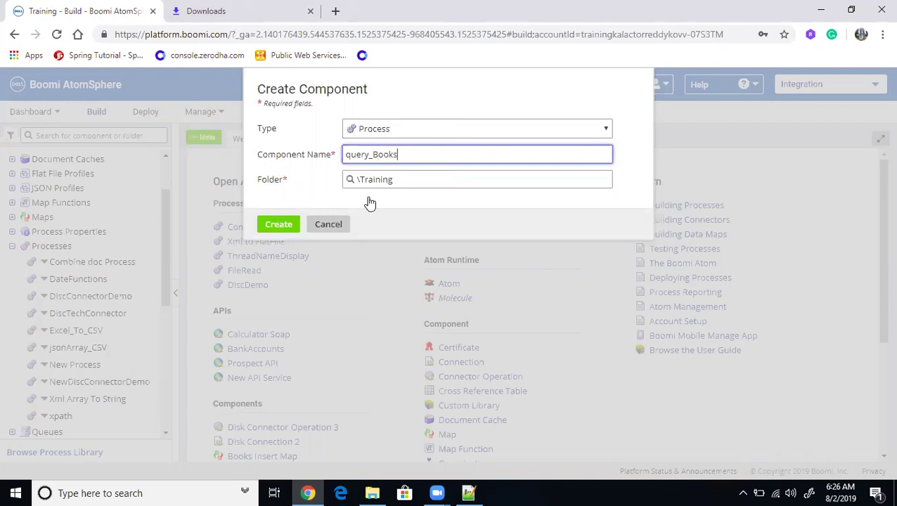
pyautogui.click(380, 181)
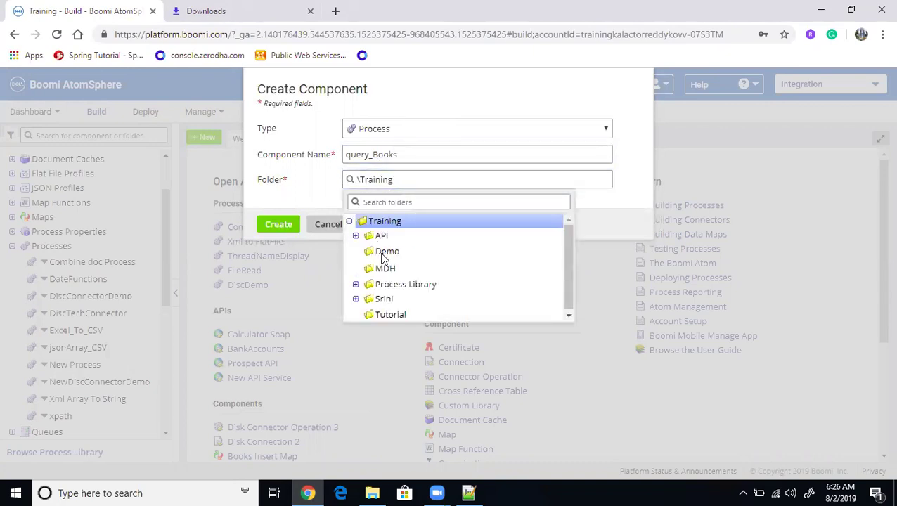
pyautogui.click(386, 251)
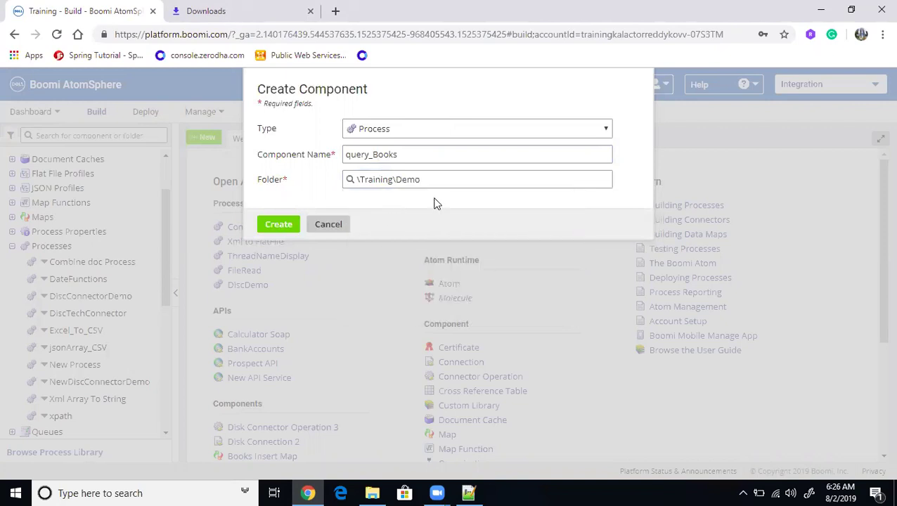
pyautogui.click(370, 155)
pyautogui.press('BackSpace')
pyautogui.click(279, 224)
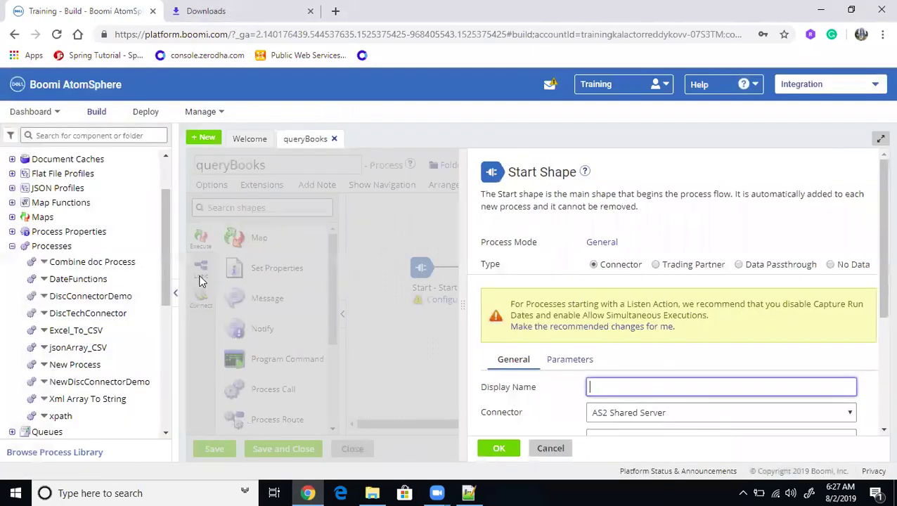
# Set the Start shape's type to No Data with the recommended process option changes applied, and collapse the component tree
pyautogui.click(579, 327)
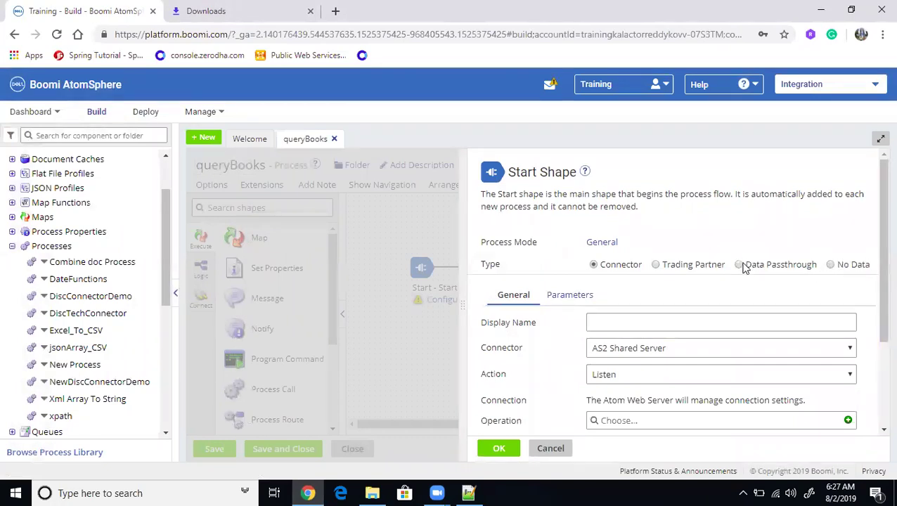
pyautogui.click(830, 265)
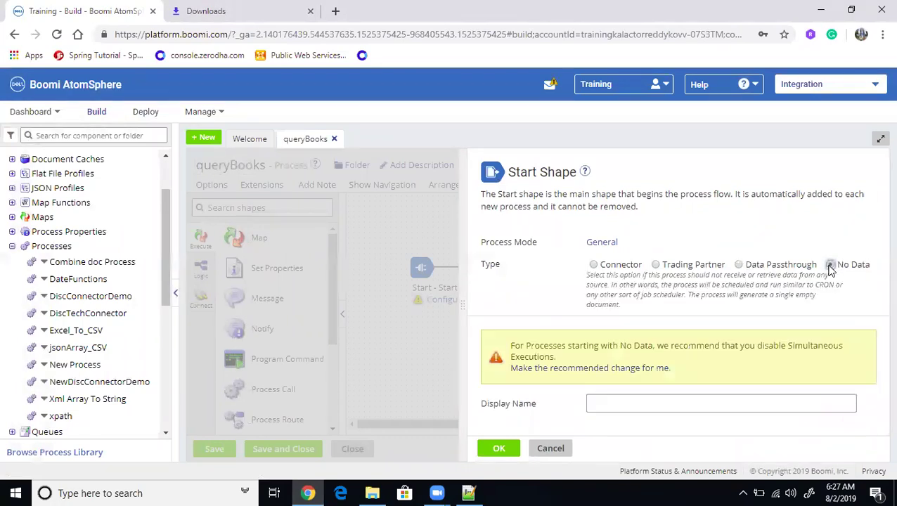
pyautogui.click(625, 368)
pyautogui.click(492, 450)
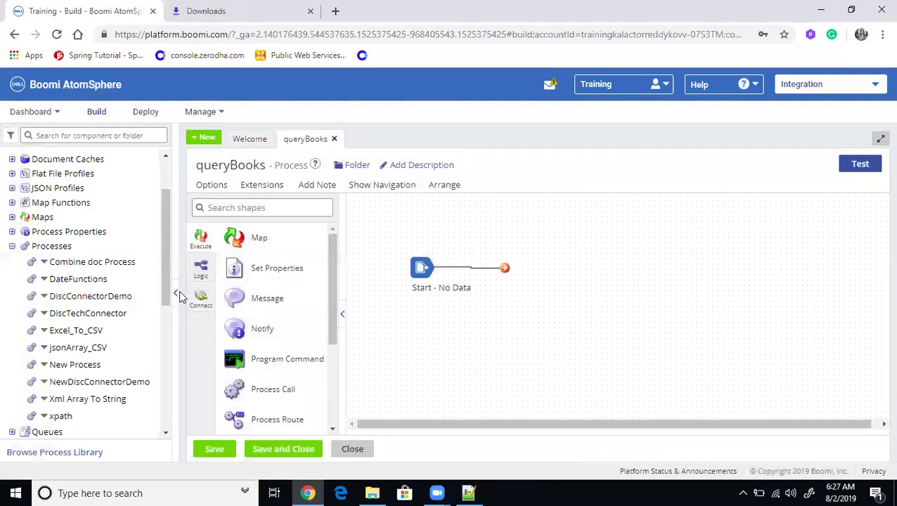
pyautogui.click(176, 293)
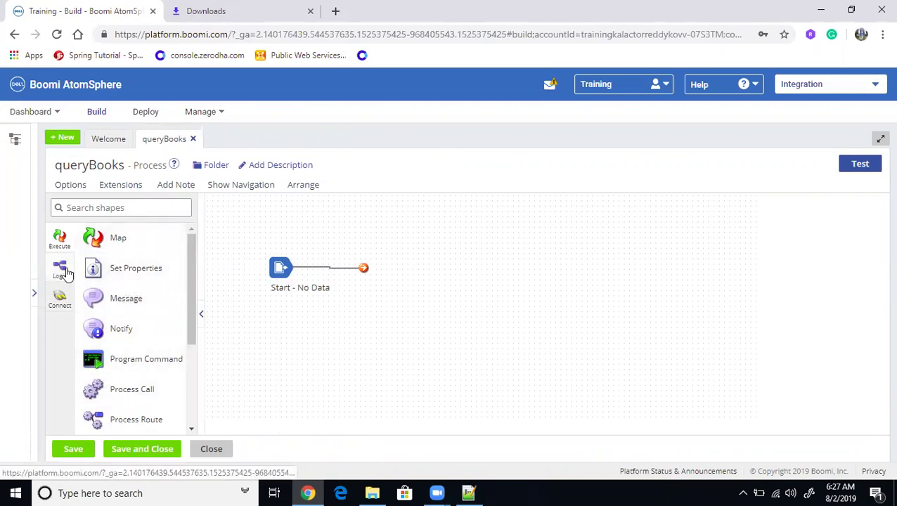
# Add a Message shape to the process canvas, connected after the Start shape, with its settings open
pyautogui.click(104, 209)
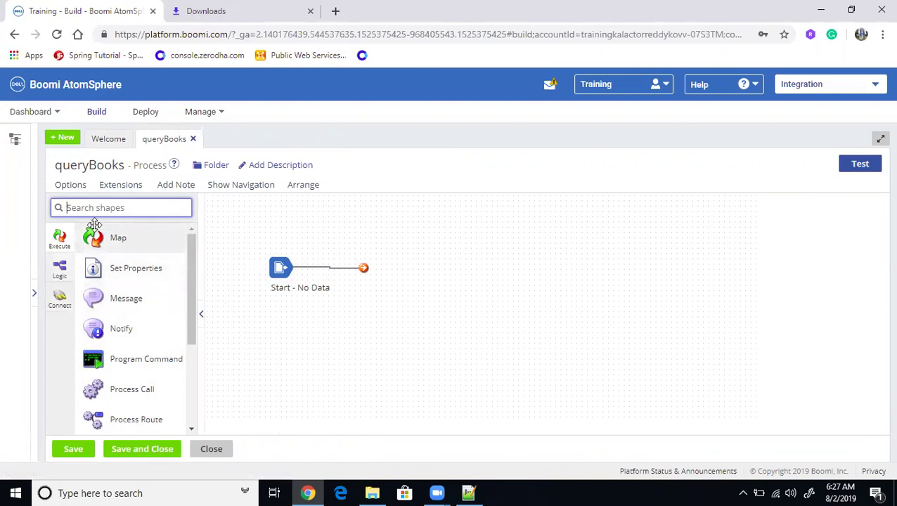
pyautogui.moveTo(99, 299); pyautogui.dragTo(373, 278)
pyautogui.click(512, 450)
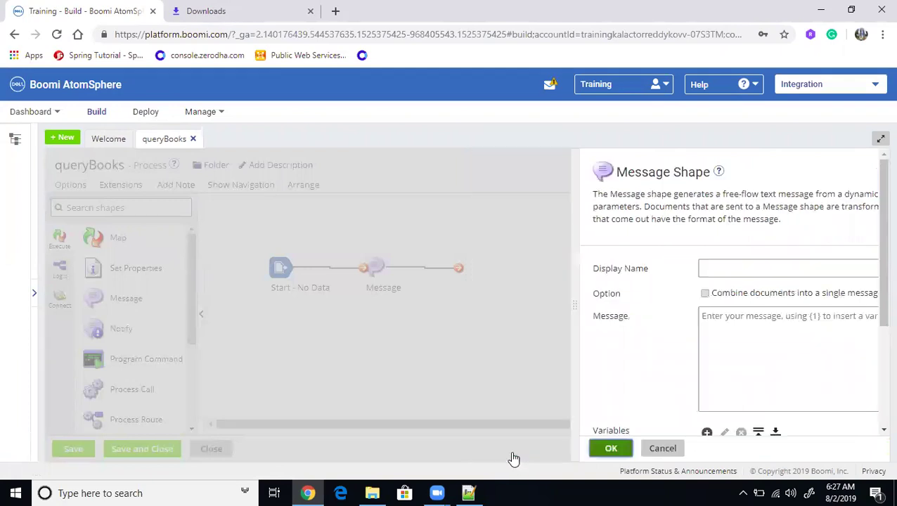
# Switch to File Explorer and look for the source file in the Boomi_Training and Boomi AtomSphere folders on Local Disk (C:)
pyautogui.click(372, 493)
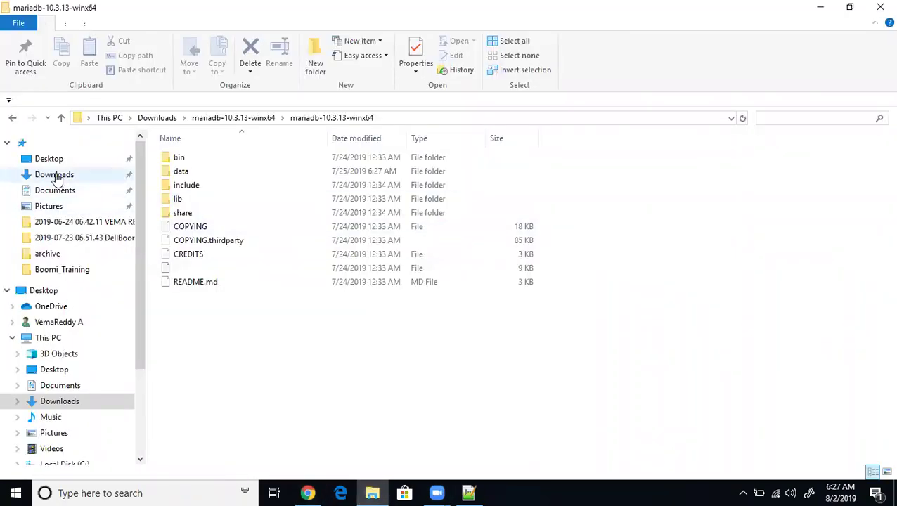
pyautogui.scroll(-1, 59, 404)
pyautogui.click(56, 413)
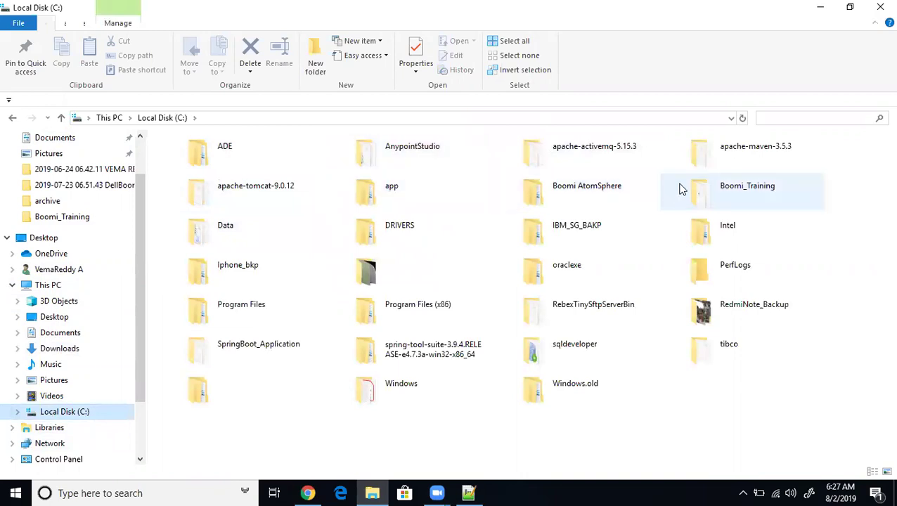
pyautogui.doubleClick(762, 190)
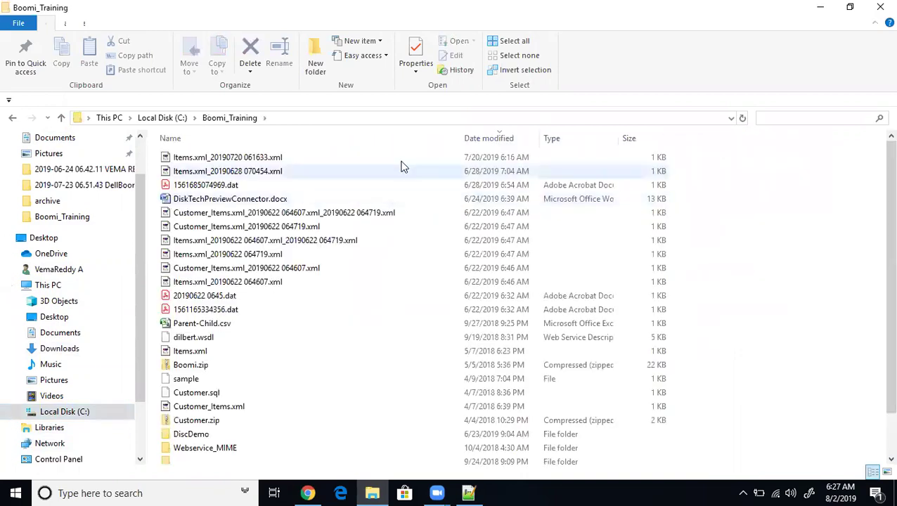
pyautogui.click(164, 118)
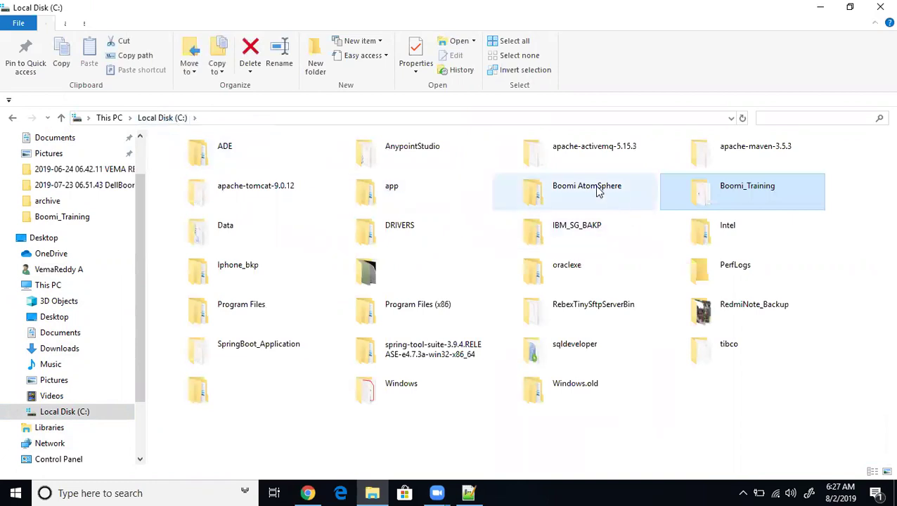
pyautogui.doubleClick(587, 186)
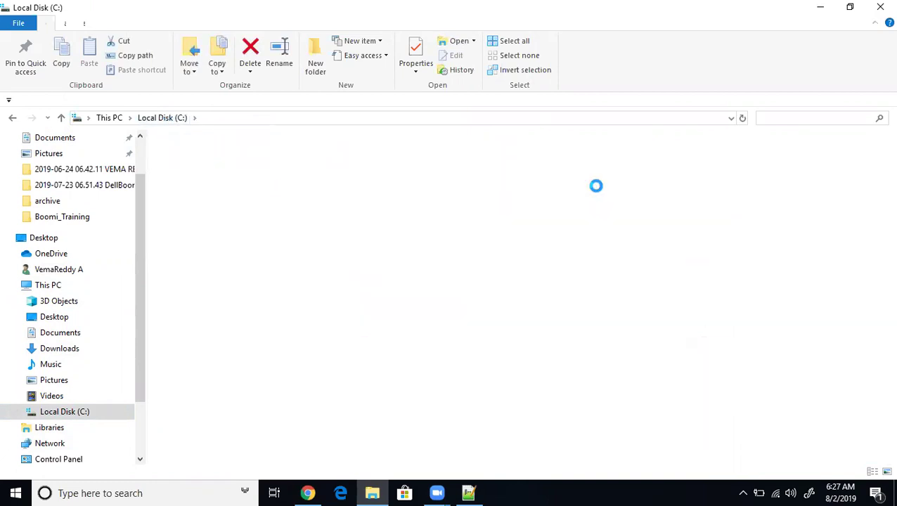
pyautogui.click(162, 118)
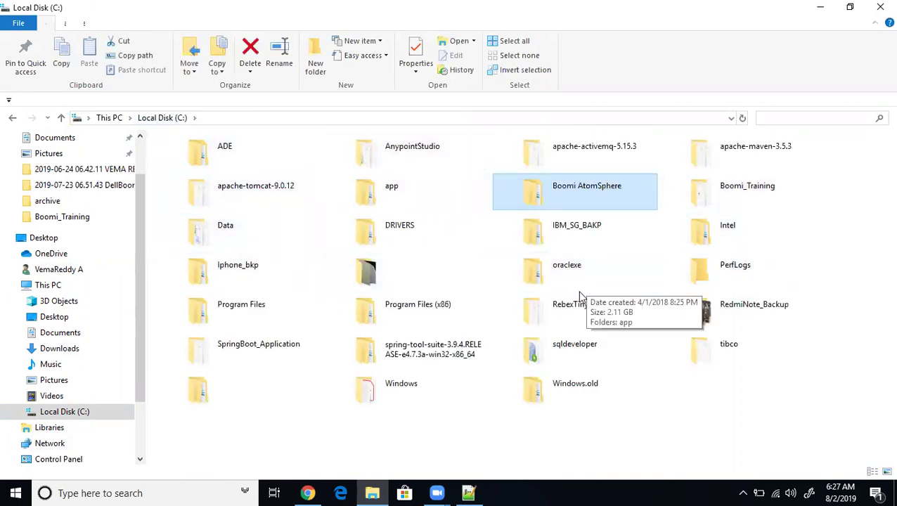
# Find Books.xml in the C:\Data\Inbound folder and open it in Notepad++
pyautogui.doubleClick(258, 316)
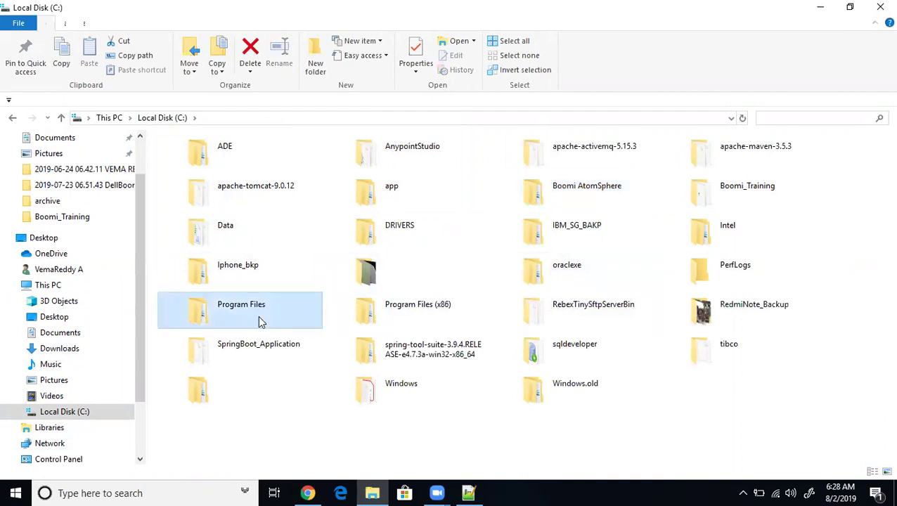
pyautogui.press('i')
pyautogui.press('n')
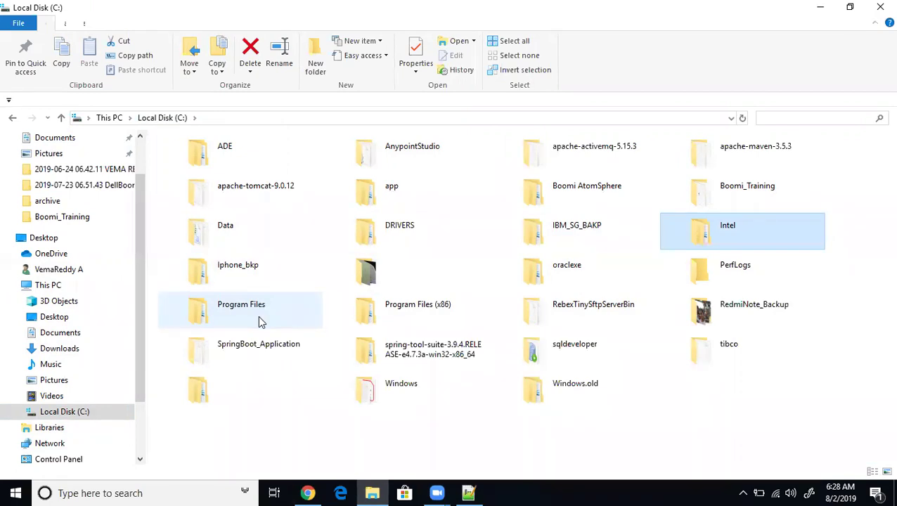
pyautogui.press('d')
pyautogui.press('Return')
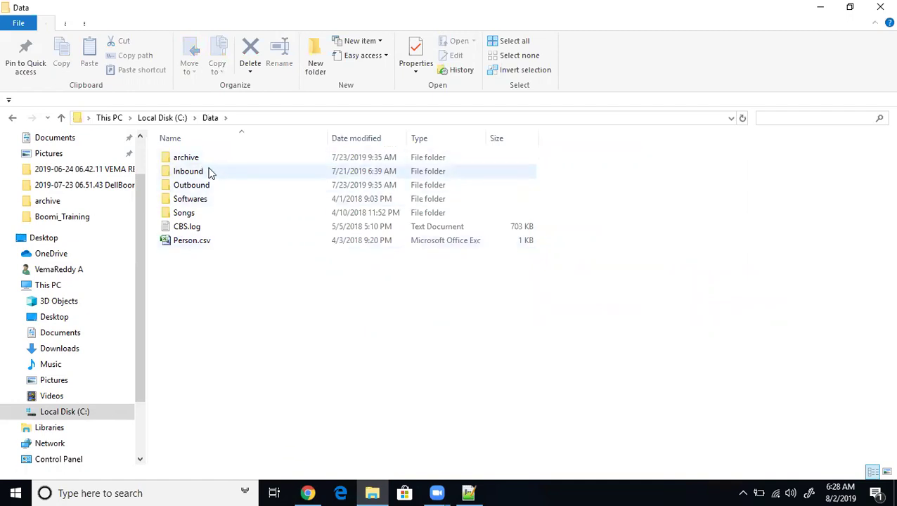
pyautogui.doubleClick(211, 173)
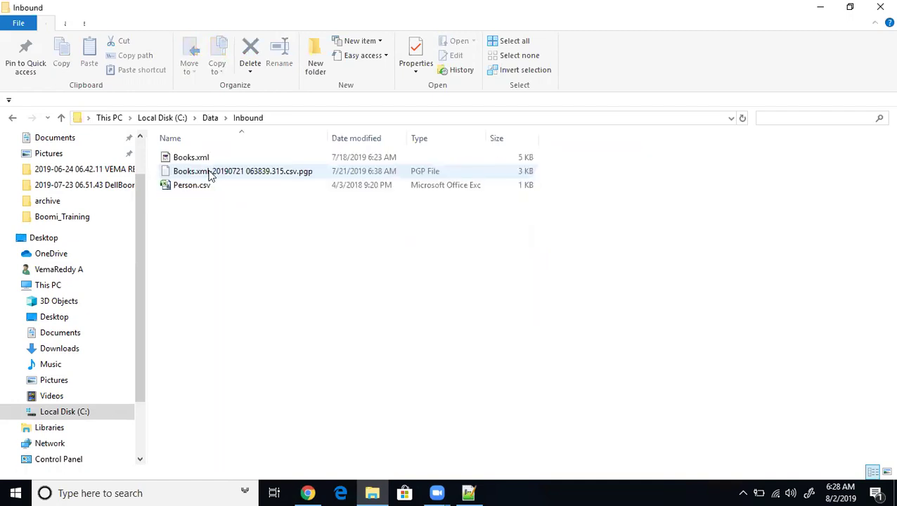
pyautogui.click(209, 159)
pyautogui.rightClick(209, 159)
pyautogui.click(268, 201)
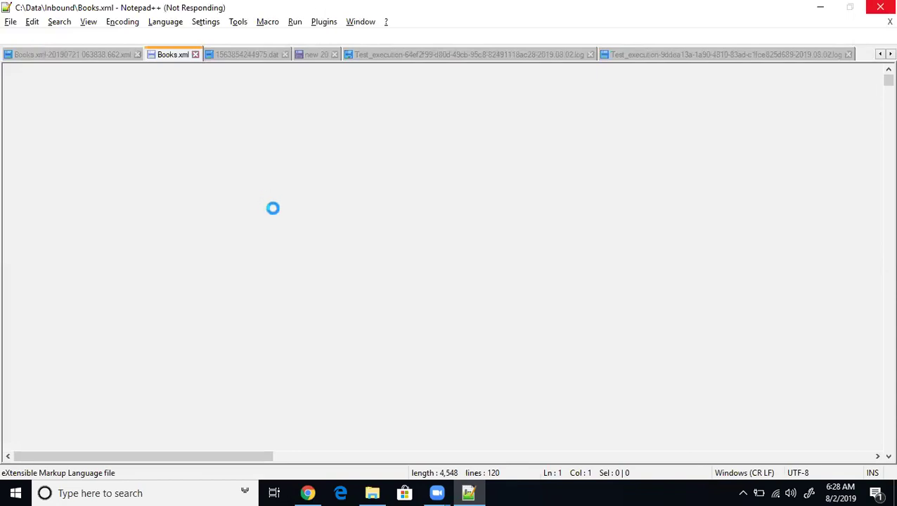
pyautogui.click(137, 493)
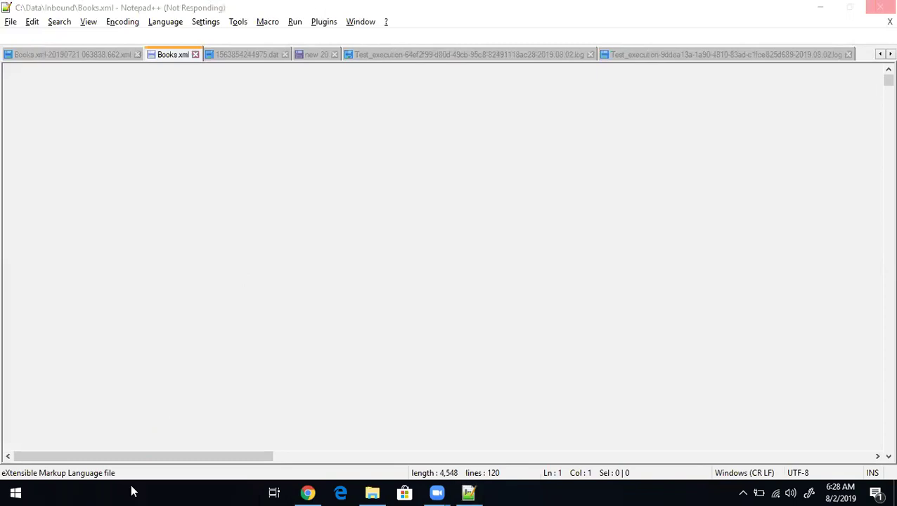
pyautogui.write('run')
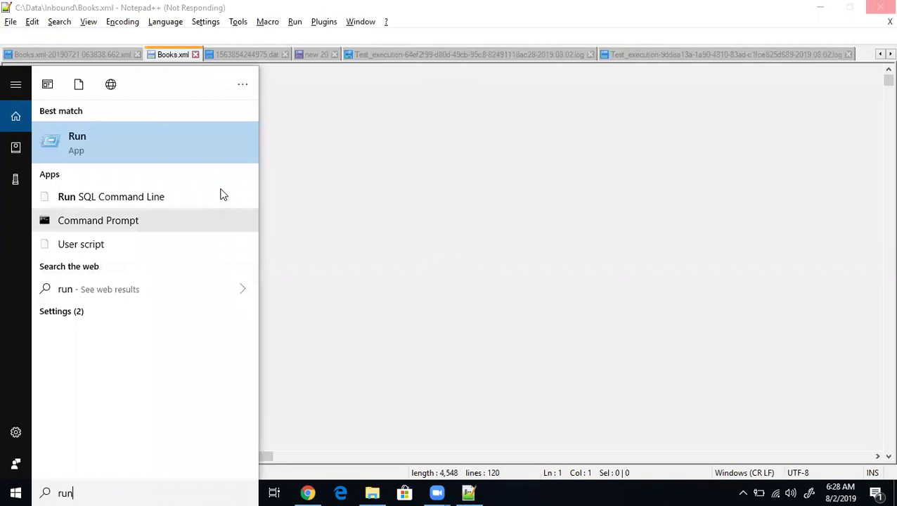
pyautogui.click(157, 145)
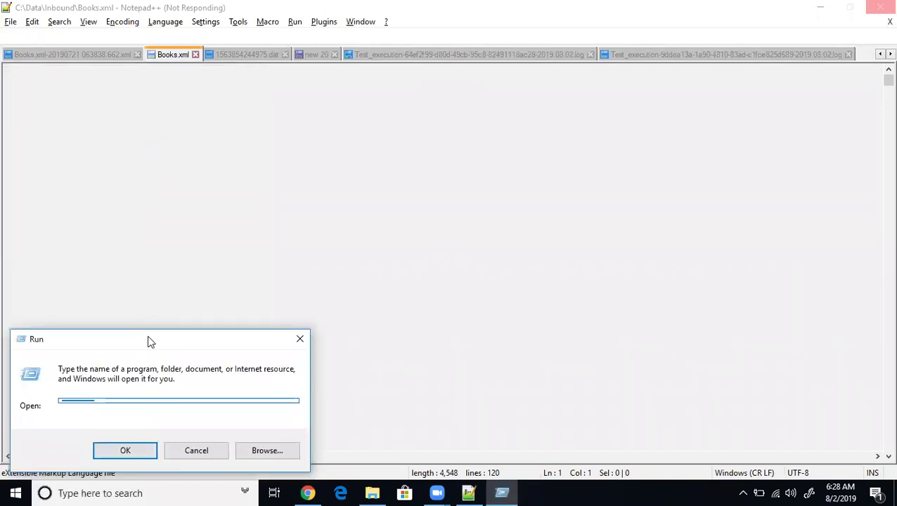
pyautogui.moveTo(150, 341); pyautogui.dragTo(152, 302)
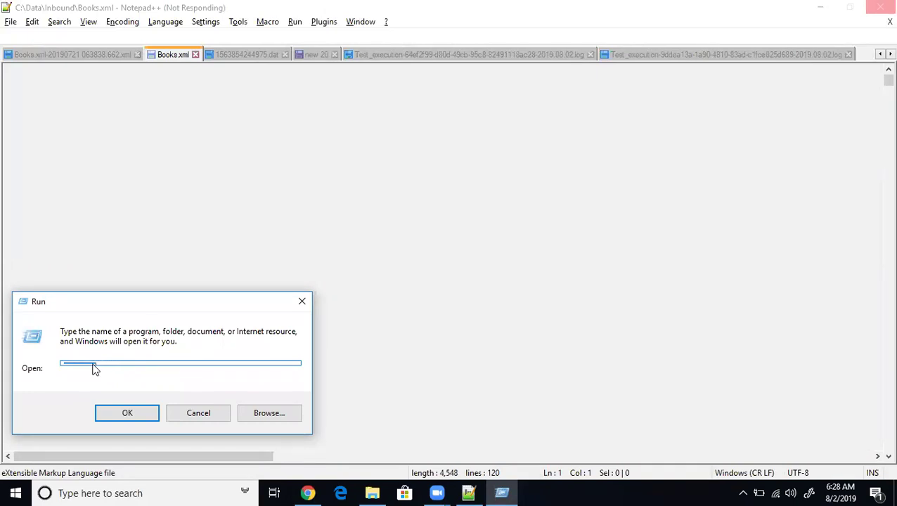
pyautogui.click(205, 414)
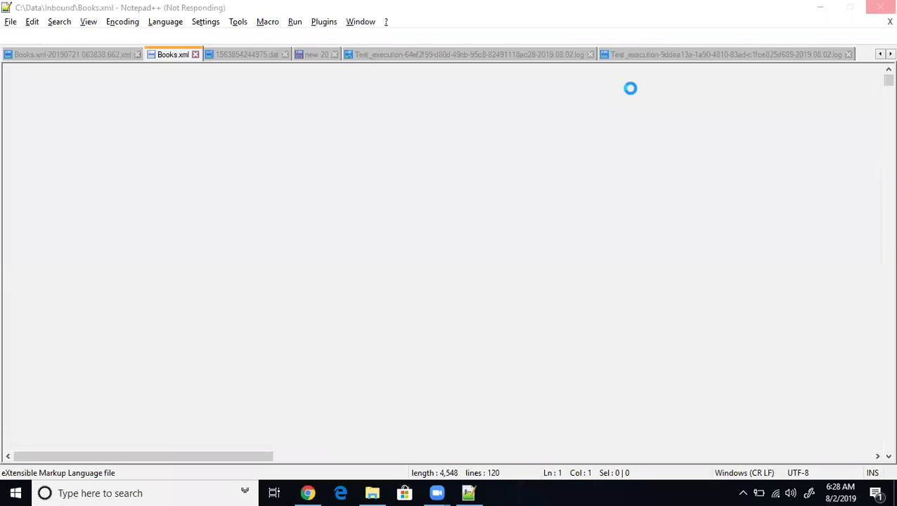